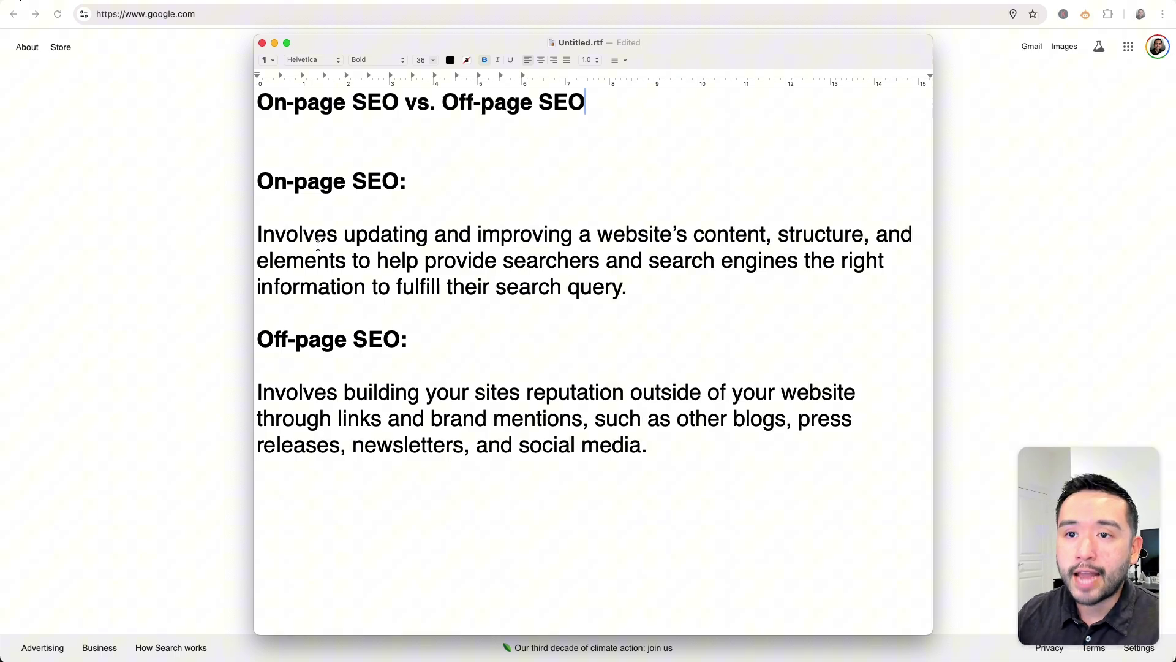
- Highlight the opening of the on-page SEO definition, its searchers phrase and 'search query'
left_click_drag(259, 234, 841, 234)
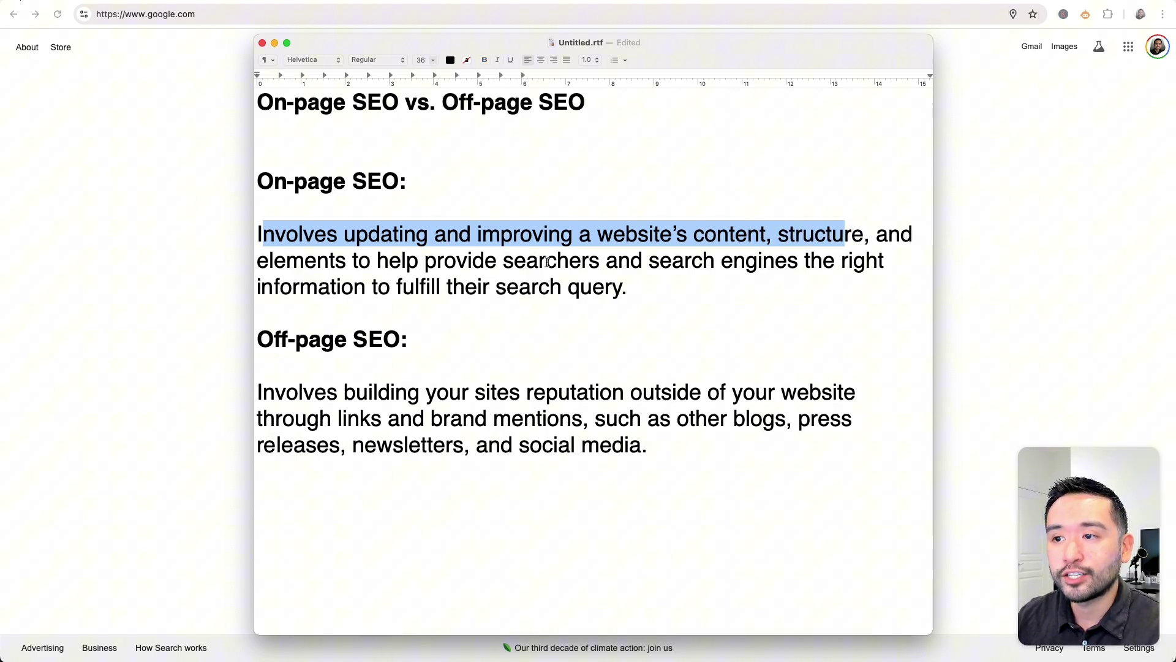
left_click_drag(542, 262, 732, 270)
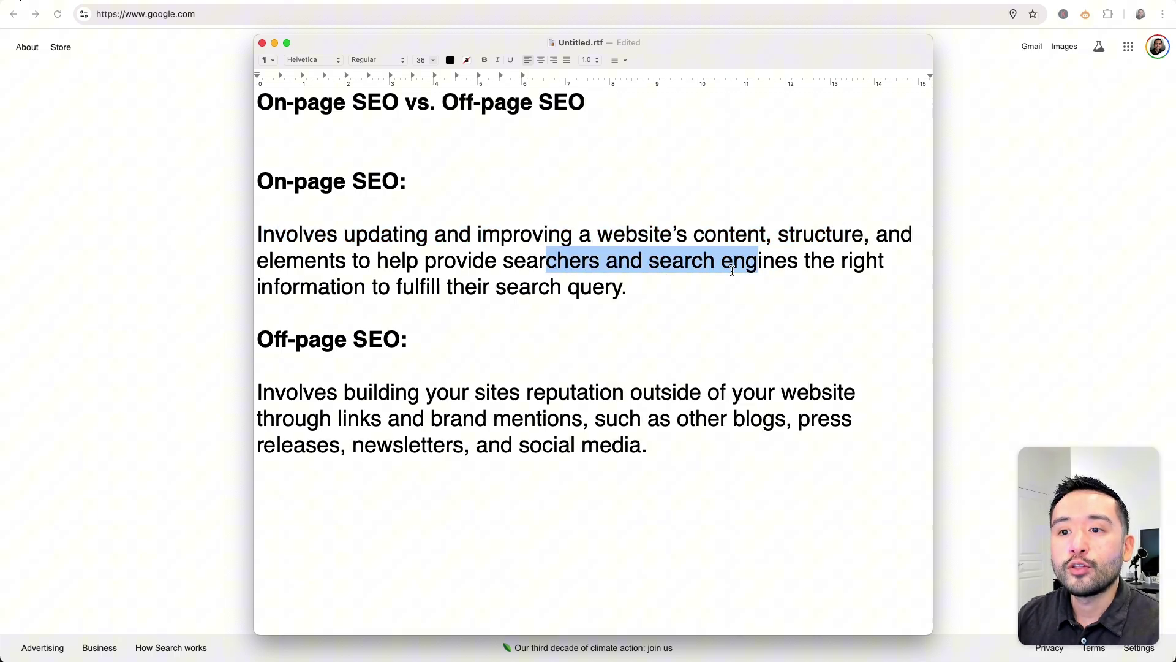
left_click(560, 288)
left_click_drag(559, 288, 631, 289)
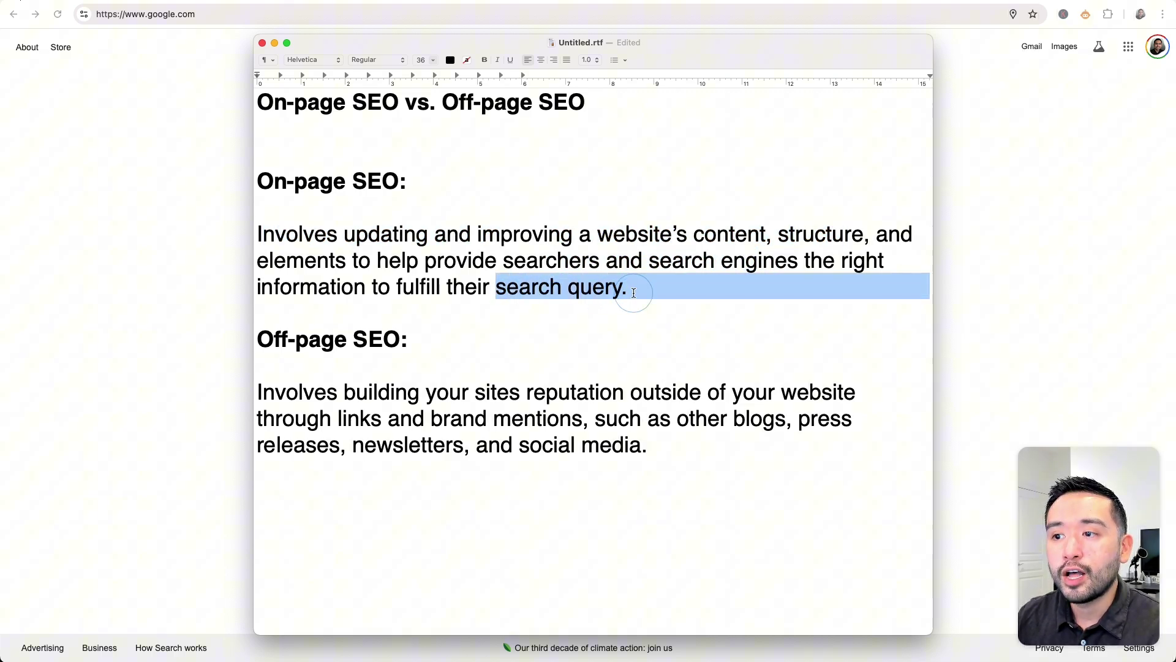
left_click(634, 292)
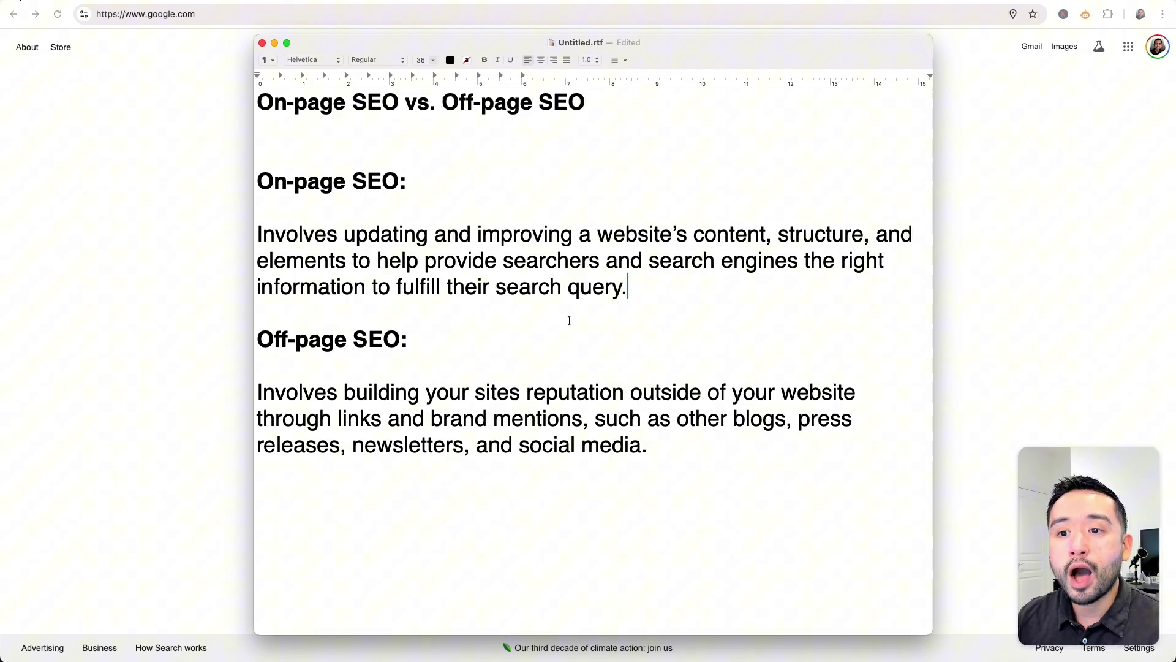
- Highlight the off-page reputation-building definition and place the cursor after 'social media.'
scroll(571, 317, "down", 2)
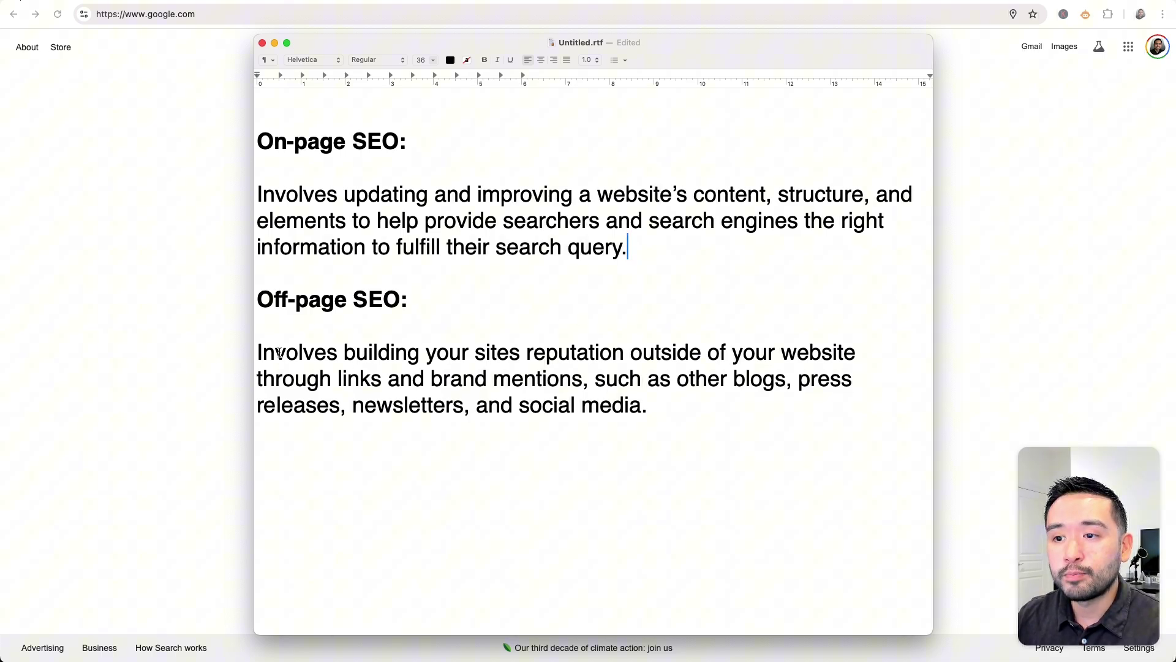
left_click_drag(280, 352, 598, 378)
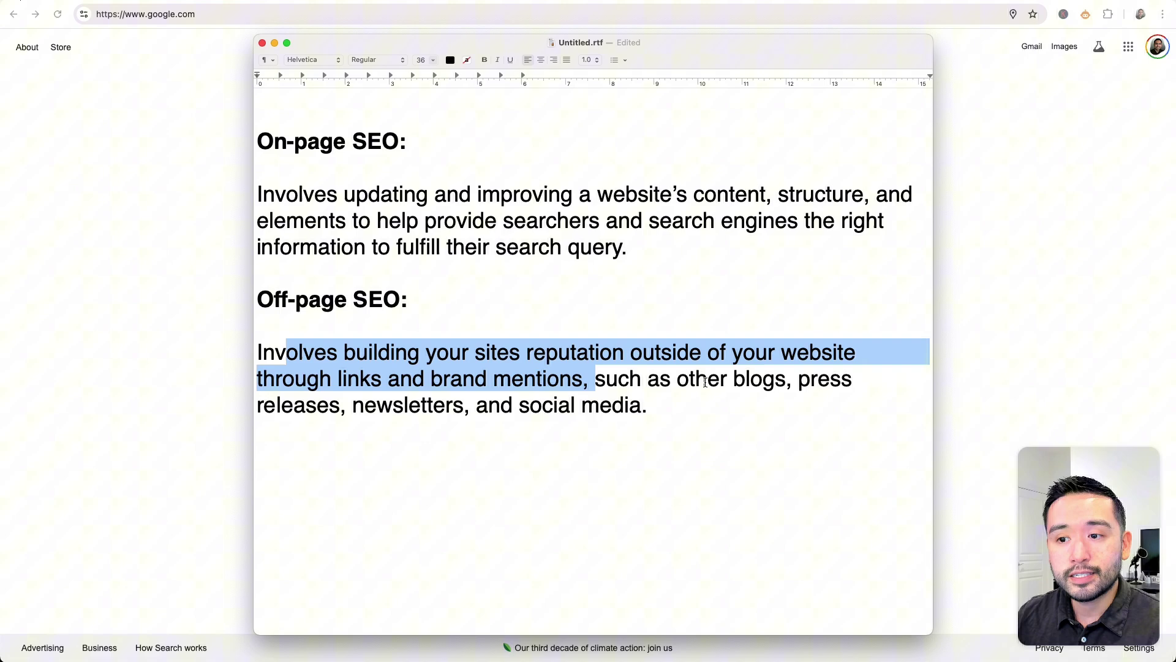
left_click(650, 410)
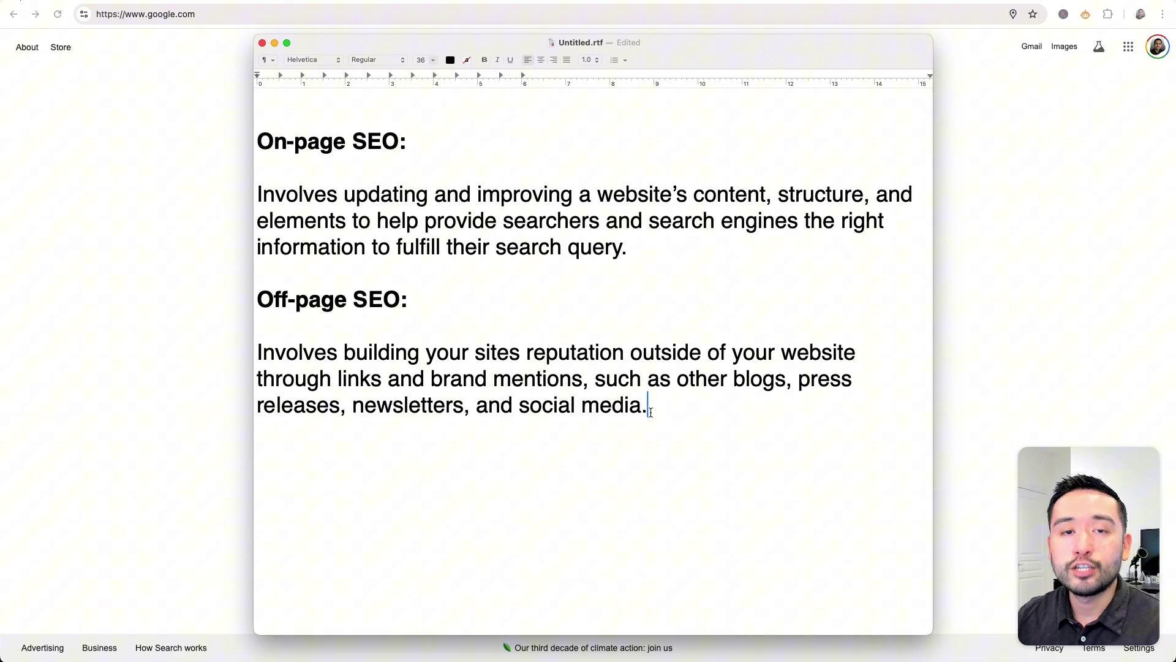
left_click(649, 411)
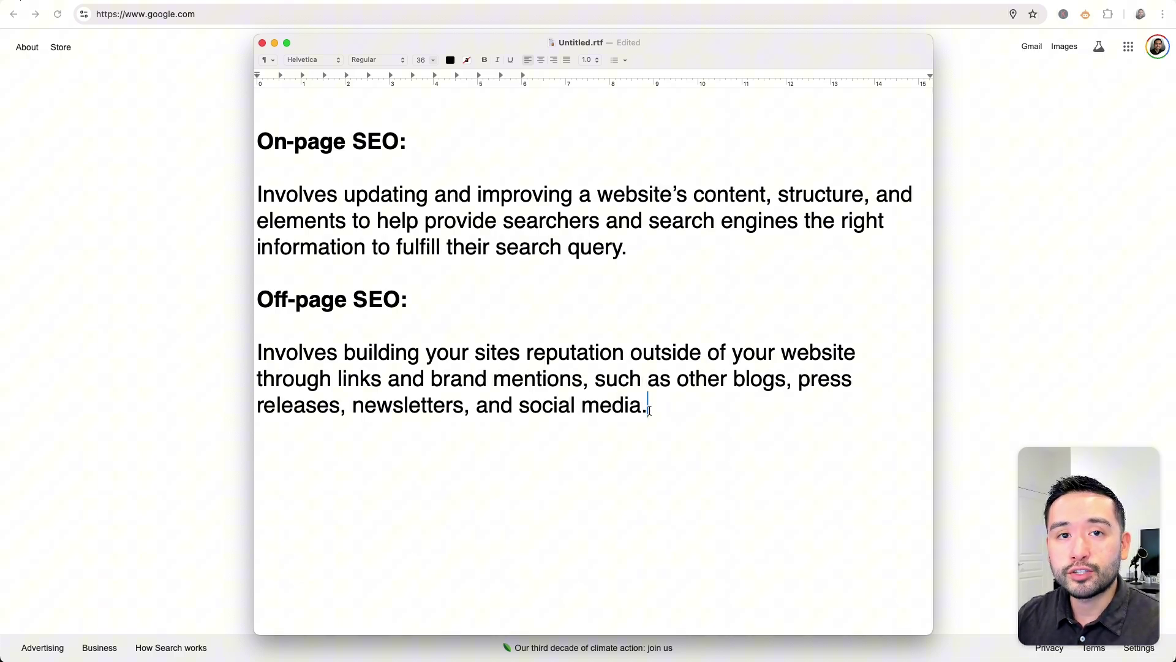
- Highlight the 'Add target keyword to:' strategy bullet and its meta description sub-bullet
scroll(650, 411, "down", 15)
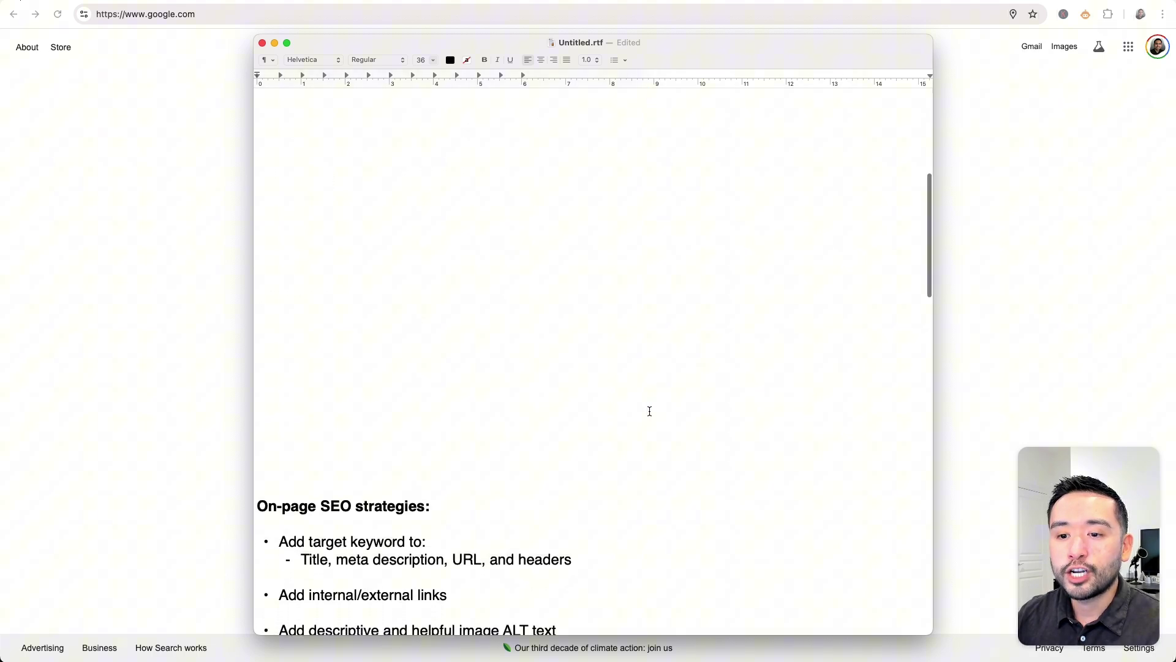
scroll(649, 410, "down", 6)
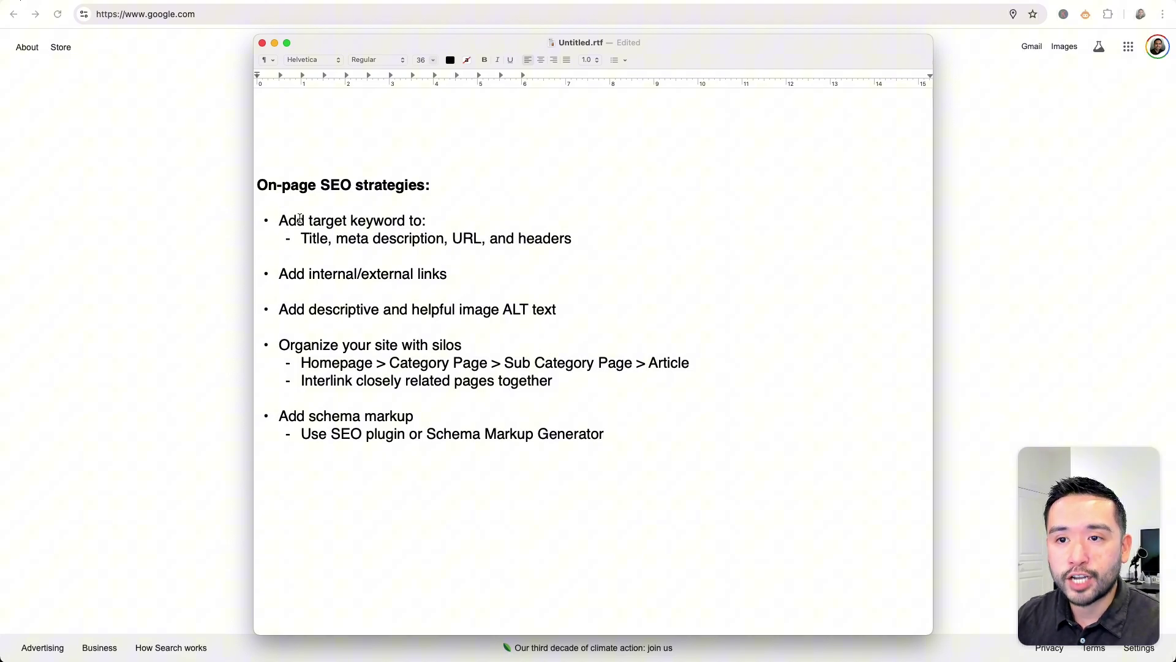
left_click(279, 220)
left_click_drag(279, 221, 430, 220)
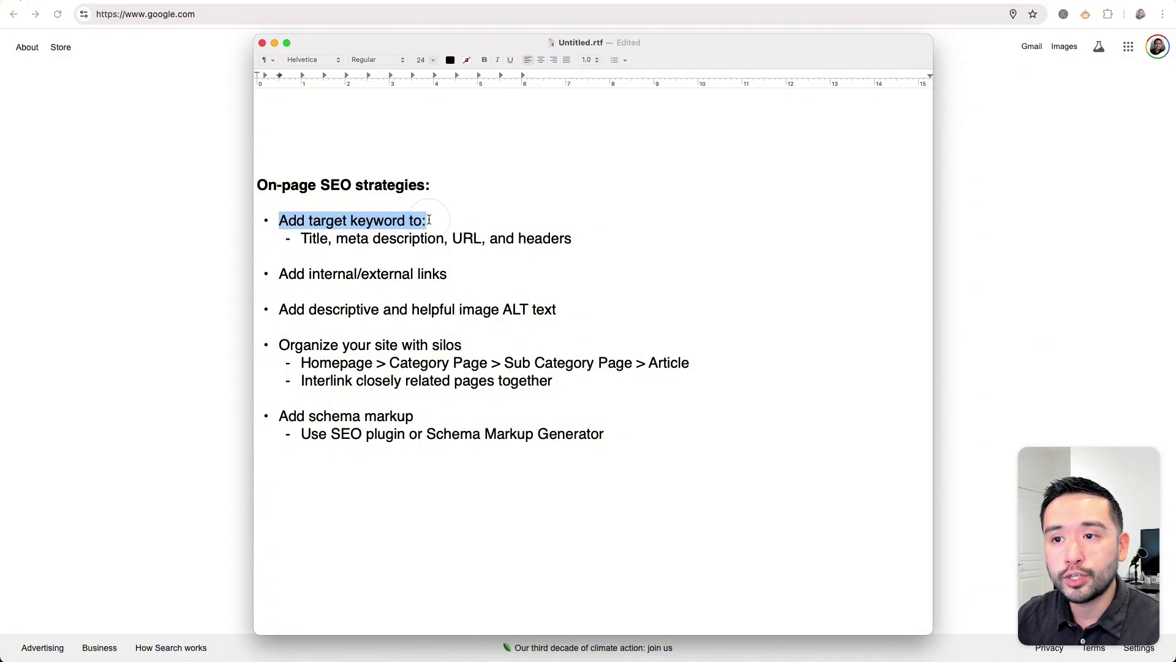
left_click(312, 239)
left_click_drag(336, 239, 561, 239)
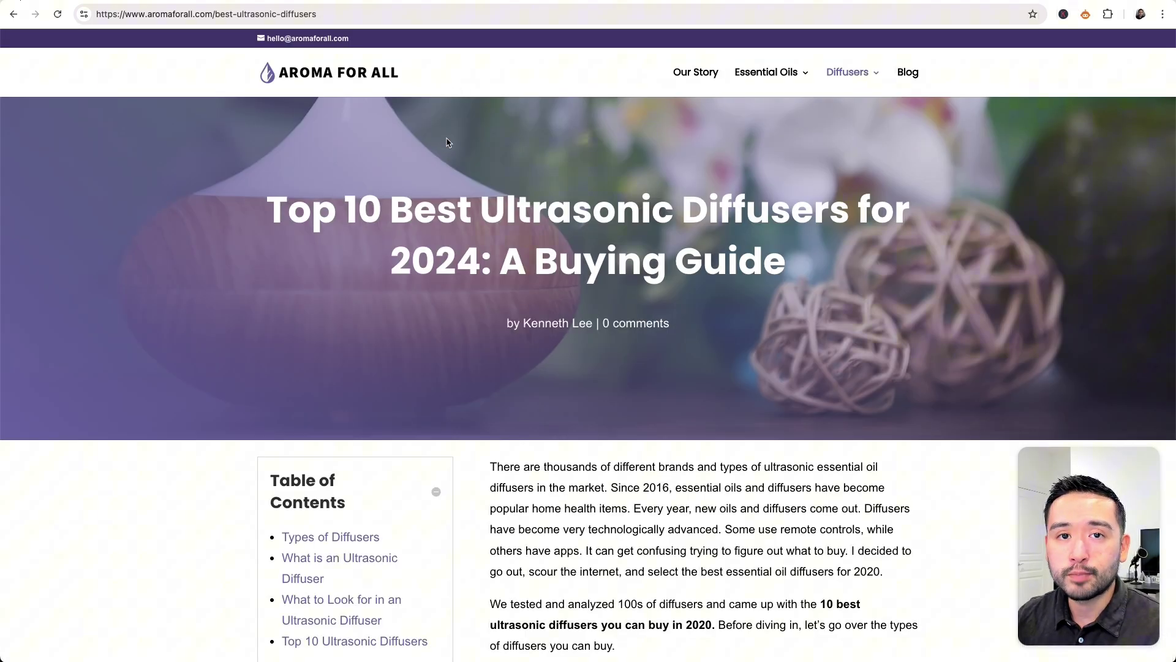
left_click_drag(390, 209, 843, 204)
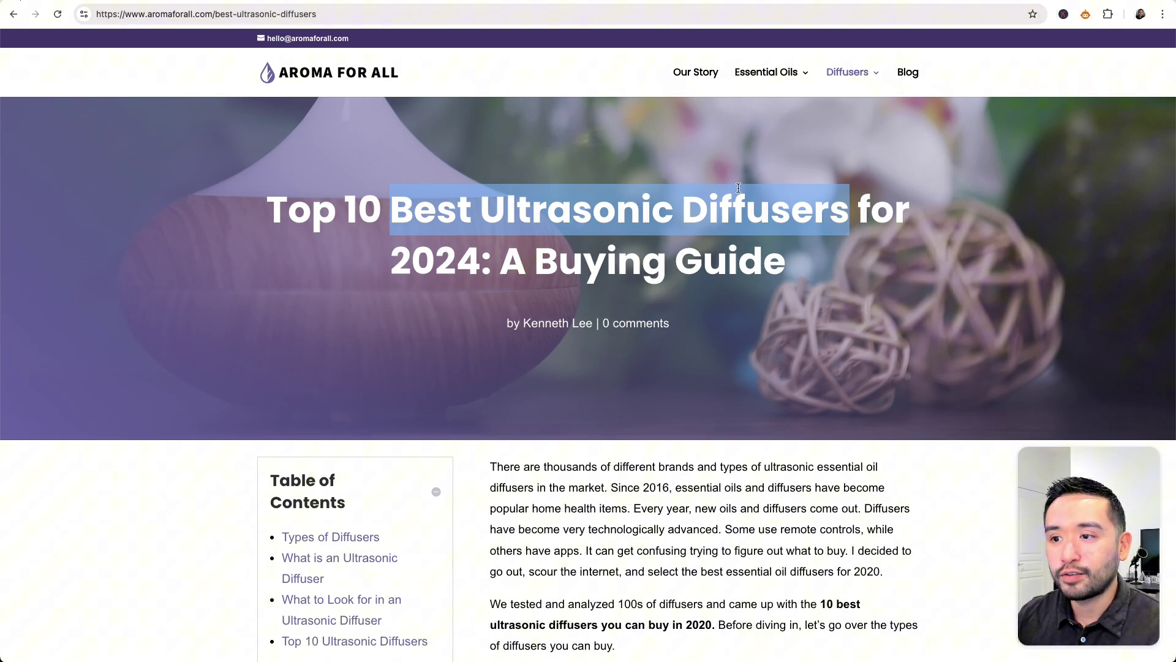
scroll(746, 191, "down", 5)
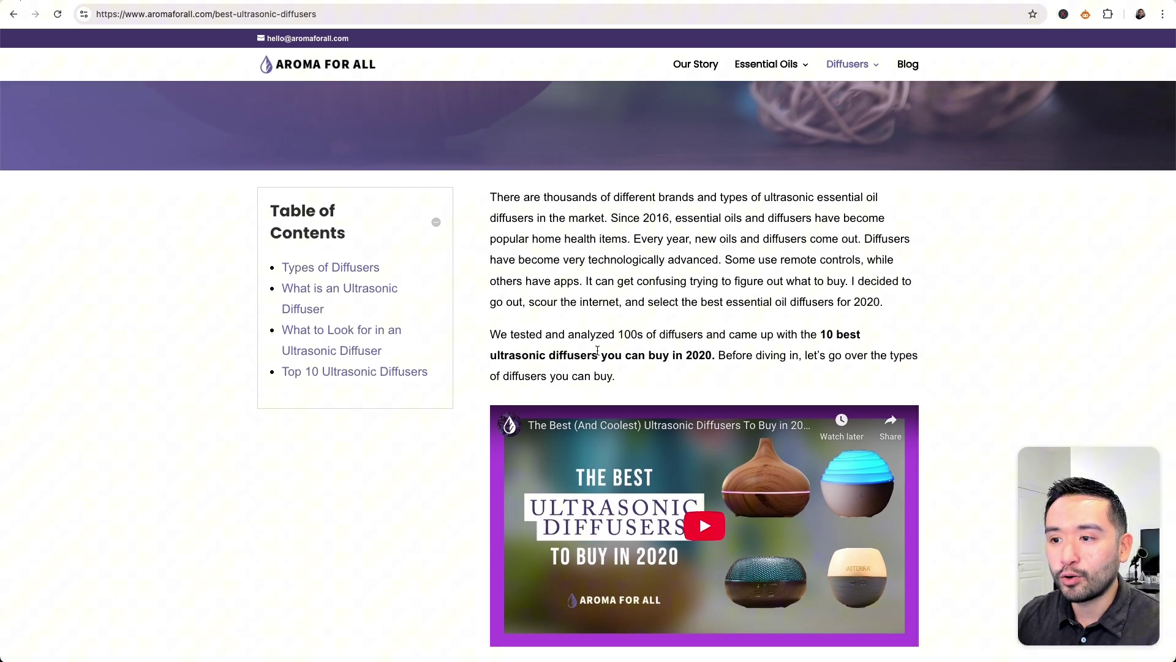
scroll(483, 358, "down", 2)
scroll(483, 357, "down", 5)
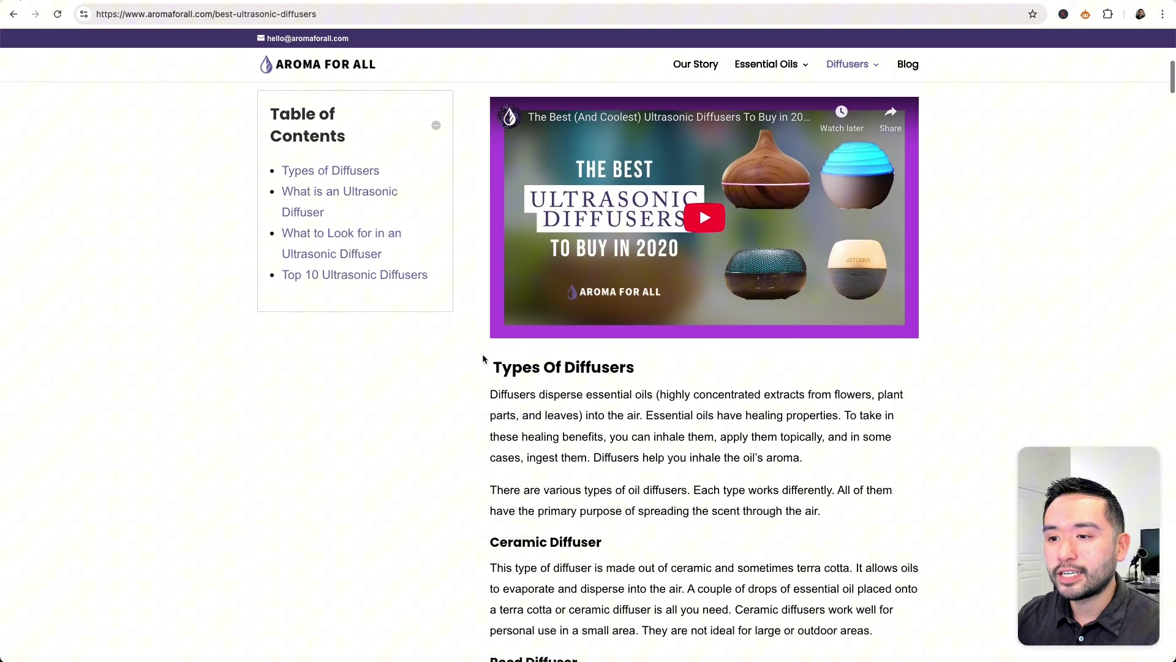
left_click_drag(502, 351, 620, 352)
scroll(621, 356, "down", 2)
scroll(621, 356, "down", 3)
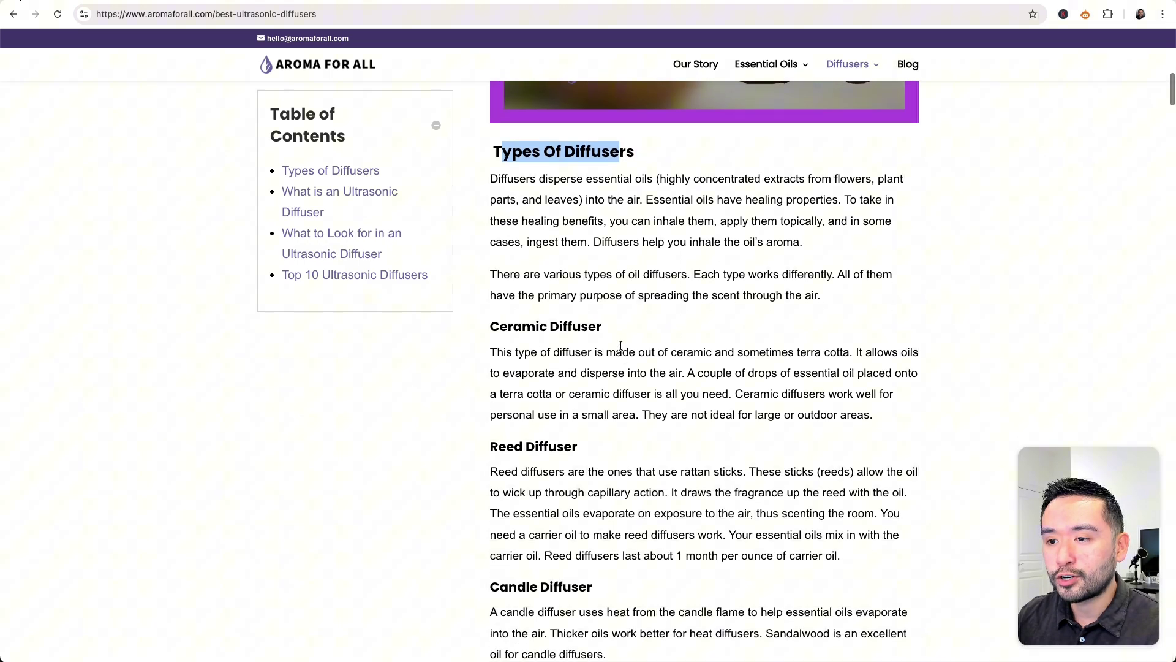
left_click_drag(539, 326, 581, 326)
left_click_drag(521, 439, 552, 445)
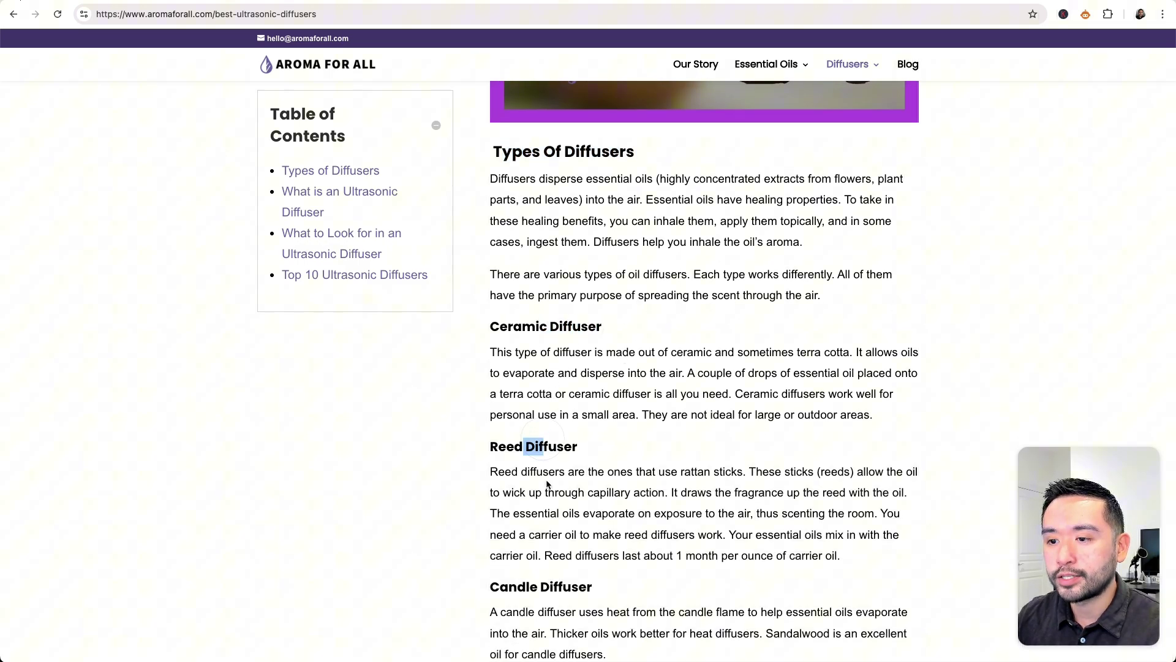
left_click_drag(517, 586, 557, 587)
scroll(539, 368, "up", 7)
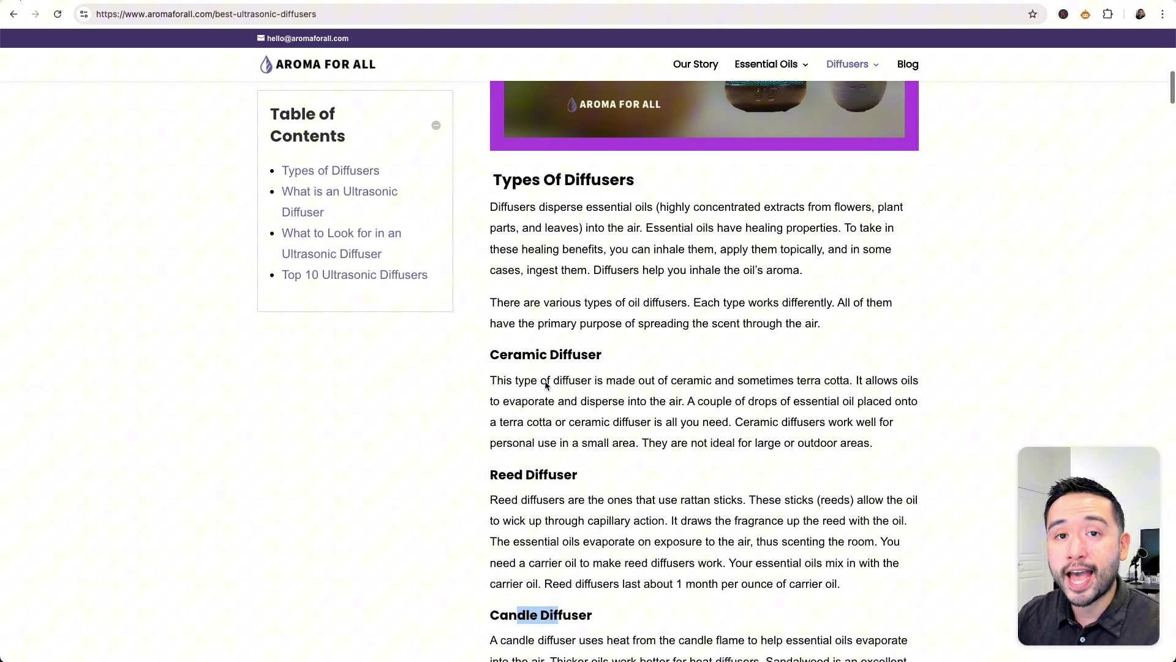
scroll(443, 421, "up", 5)
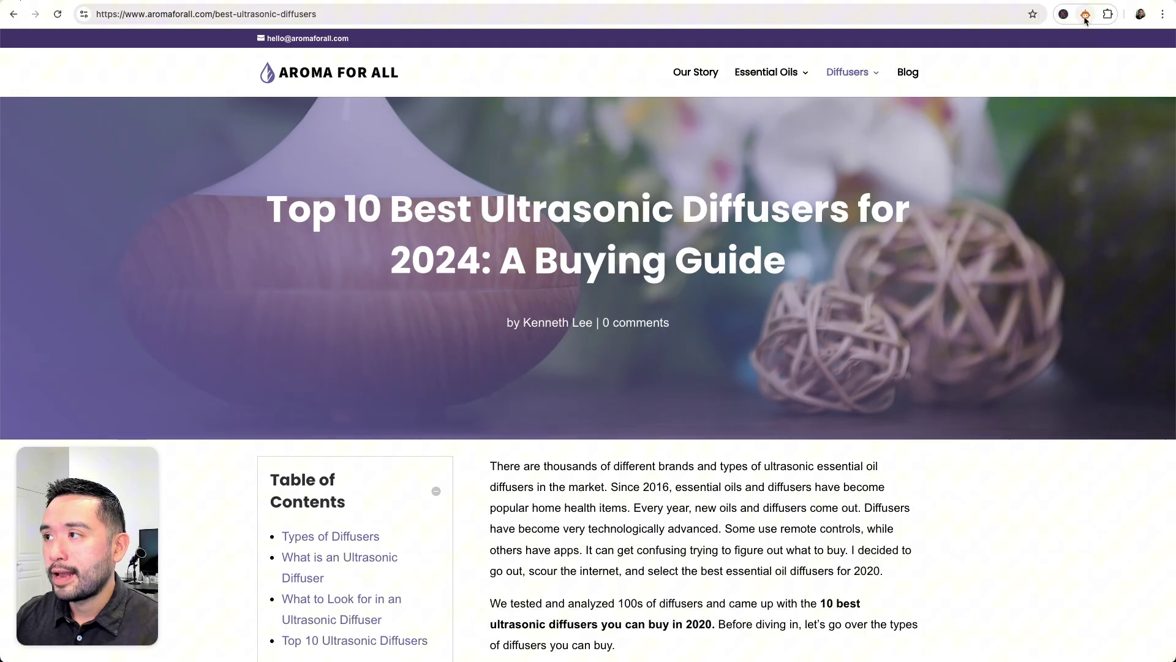
- Run SEO Minion's Analyze On-Page SEO on the diffusers article and review its title, description and headings
left_click(1085, 13)
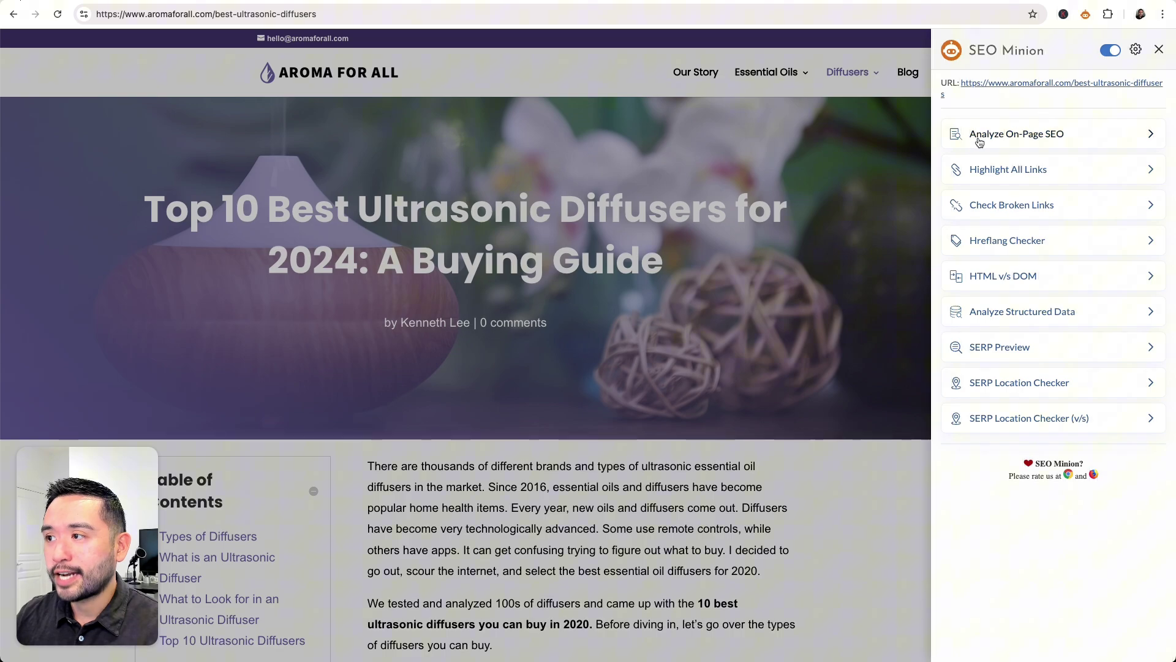
left_click(1007, 134)
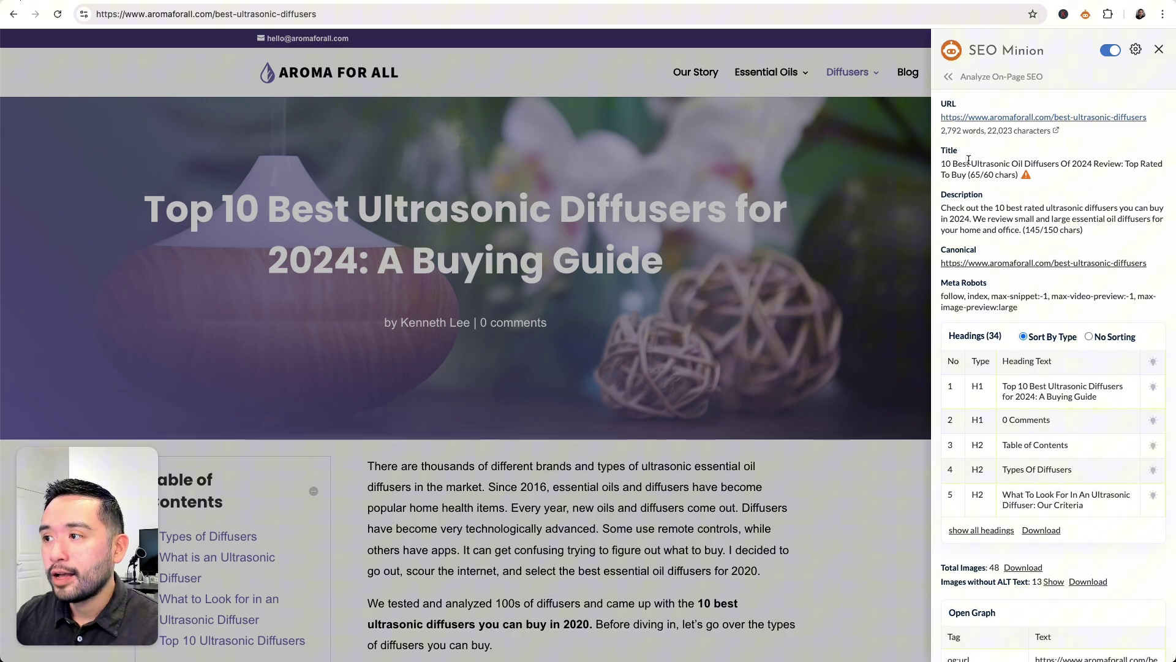
scroll(973, 217, "down", 3)
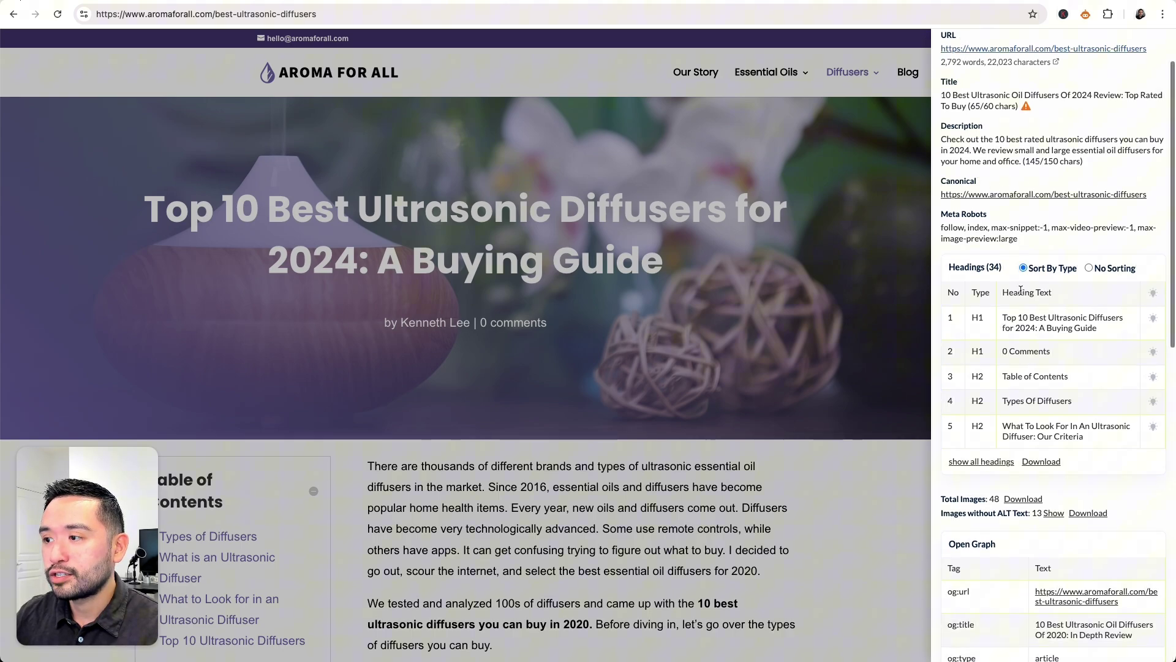
scroll(1021, 289, "down", 5)
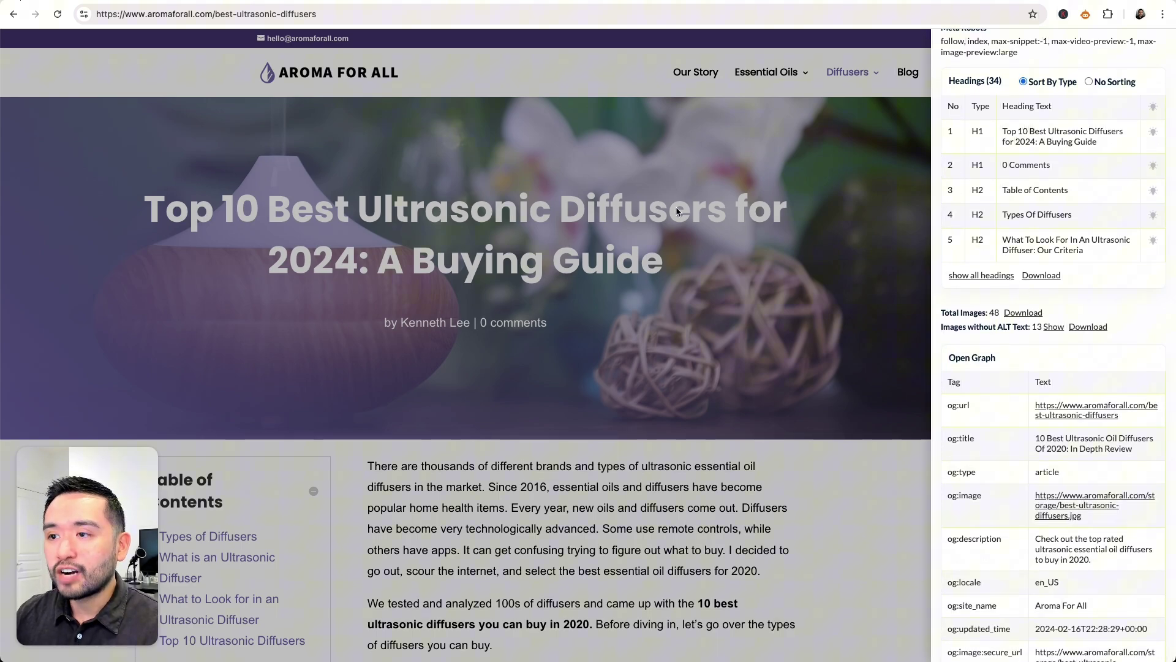
scroll(1099, 188, "up", 2)
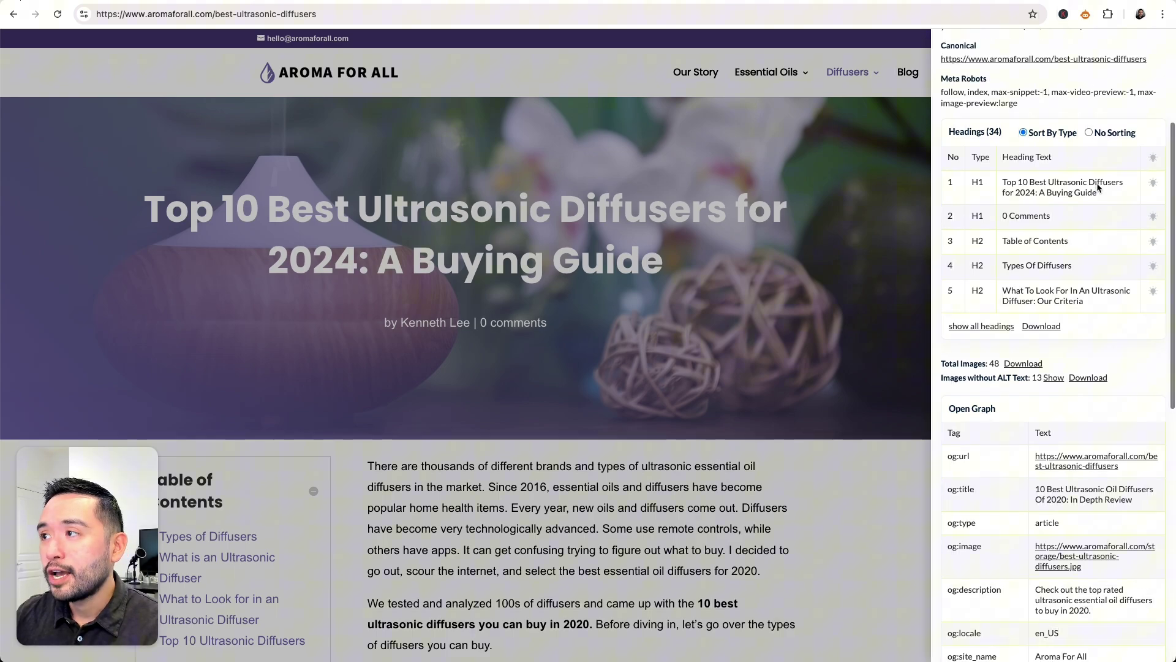
scroll(1099, 188, "up", 5)
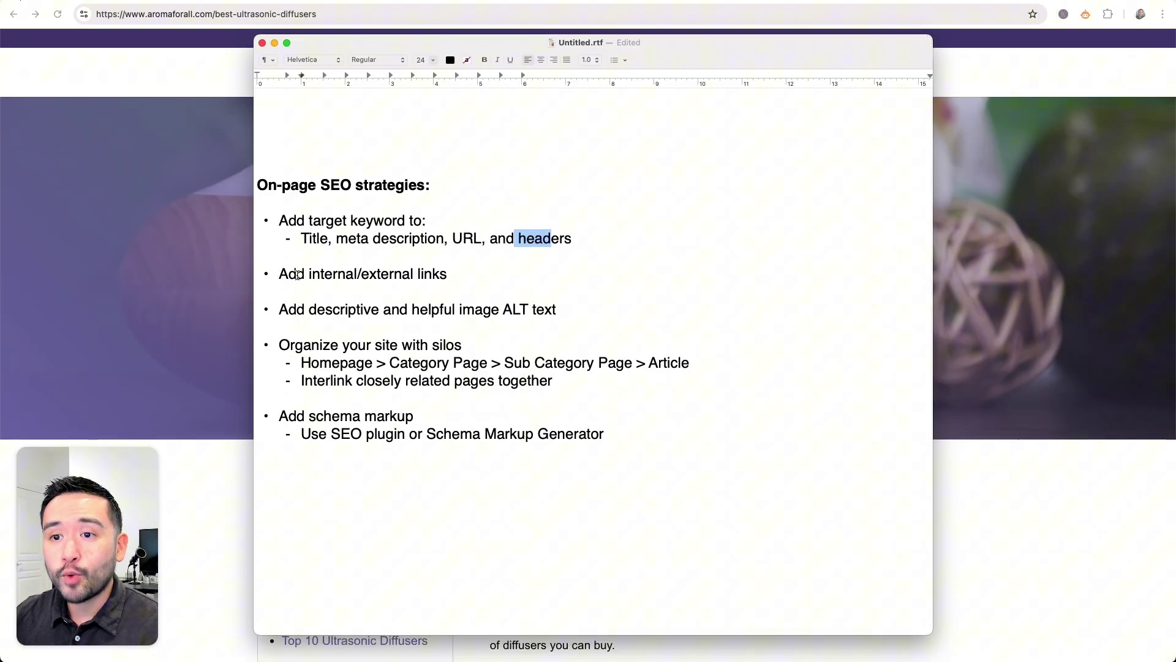
- Highlight the internal/external links bullet, then 'external links', then the image ALT text bullet
left_click_drag(289, 273, 434, 272)
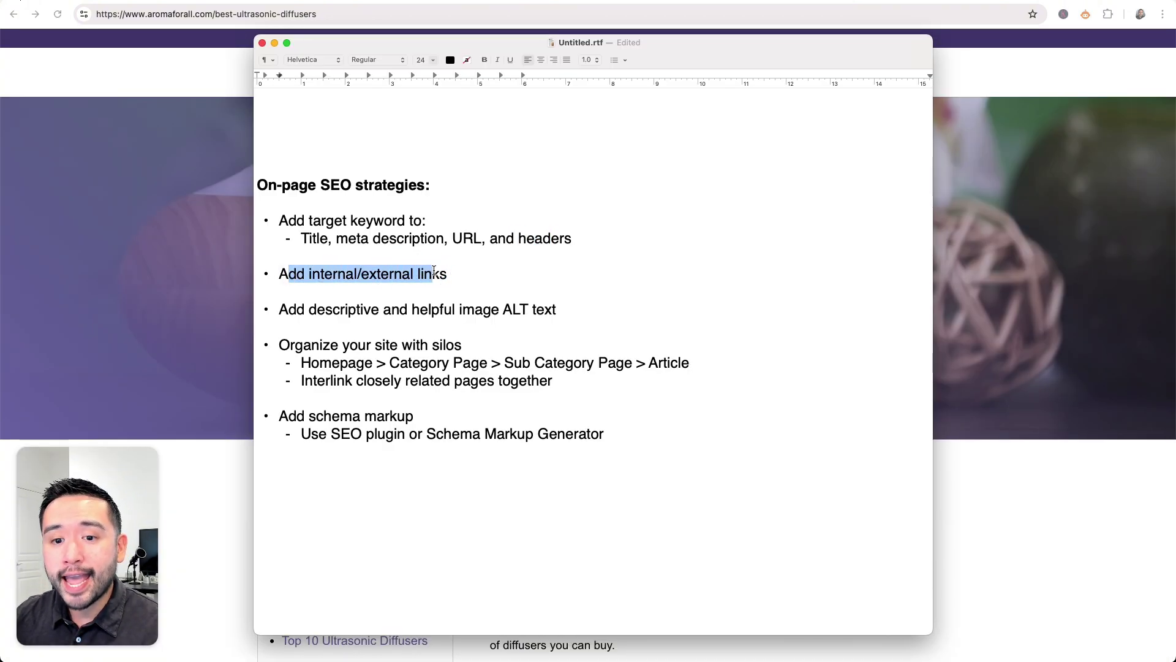
left_click(383, 274)
left_click_drag(362, 273, 452, 273)
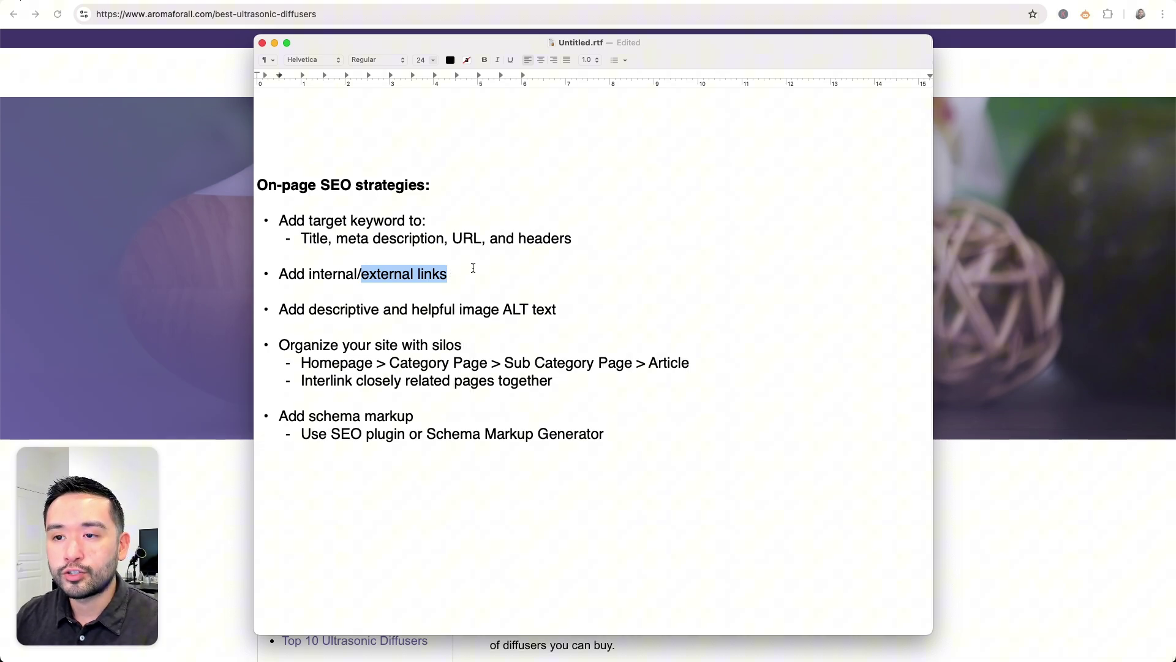
left_click_drag(286, 310, 546, 308)
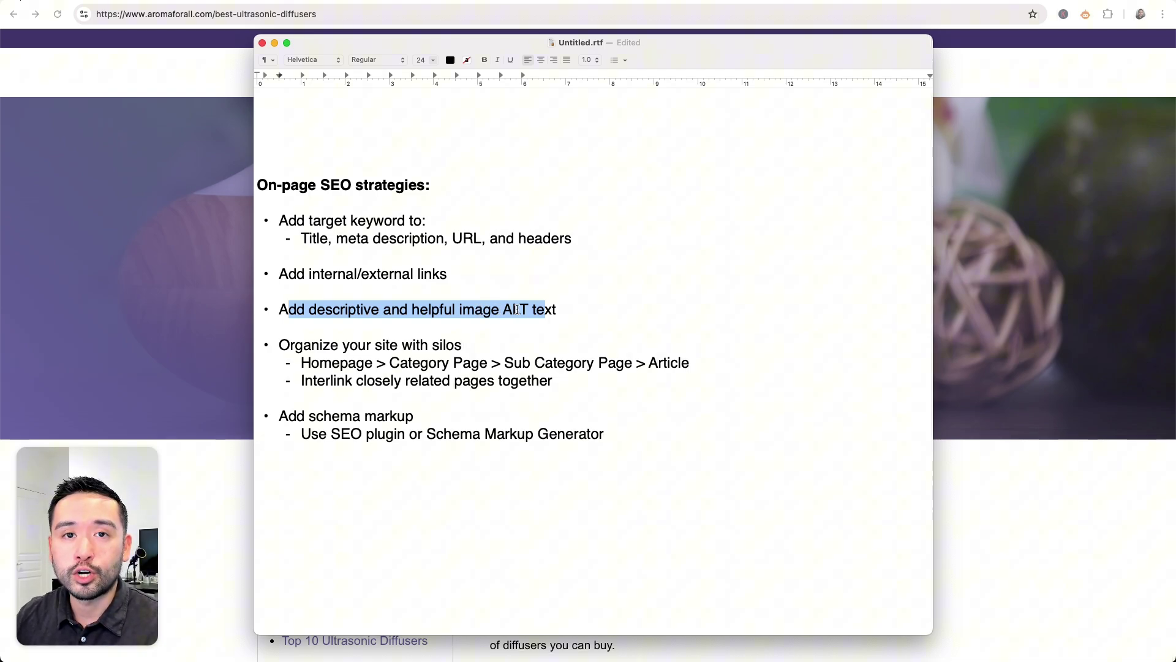
- Highlight the silos point, the interlink tip, and each Homepage-Category-Sub Category-Article hierarchy level
left_click(278, 345)
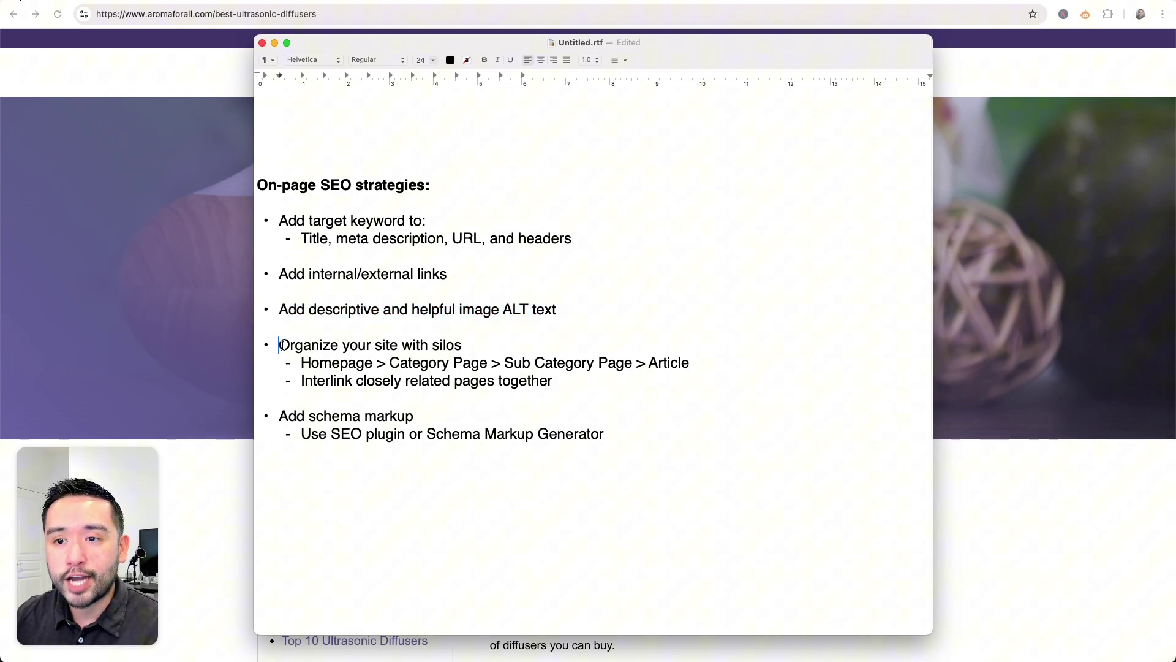
left_click_drag(279, 345, 455, 341)
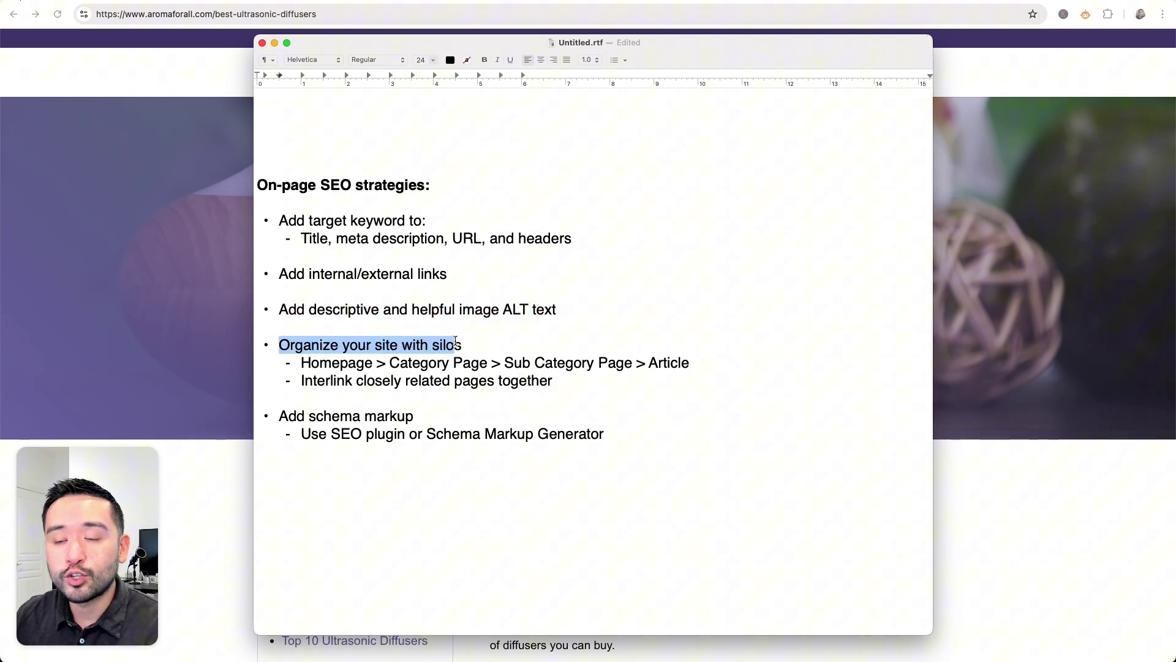
scroll(455, 341, "down", 2)
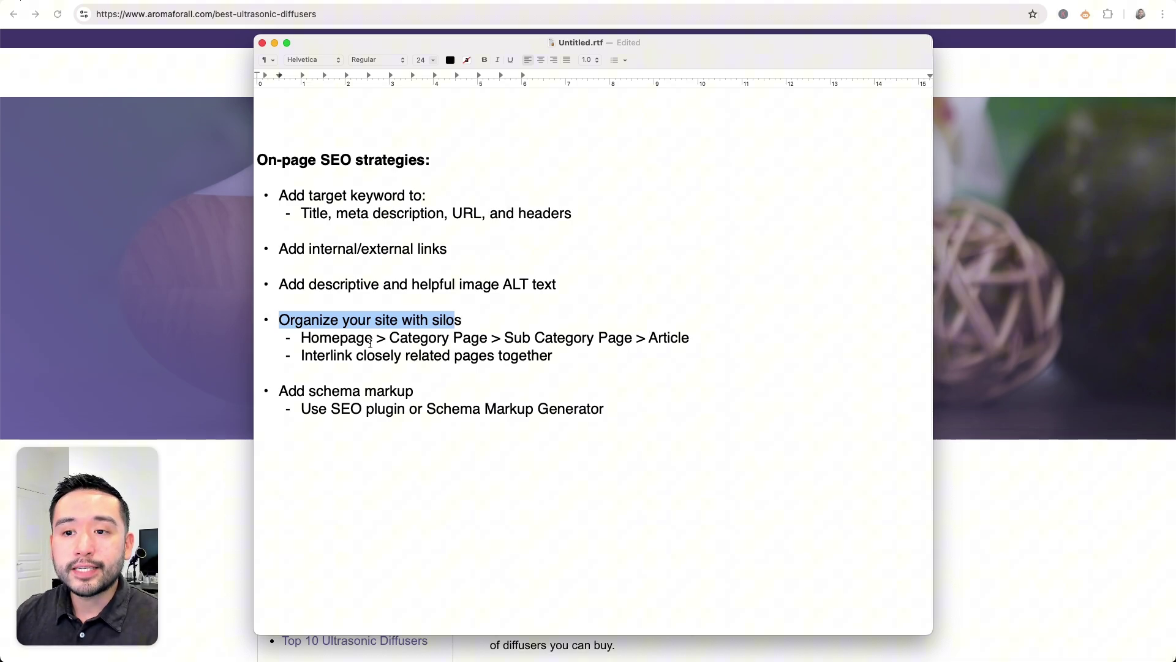
left_click_drag(315, 356, 541, 350)
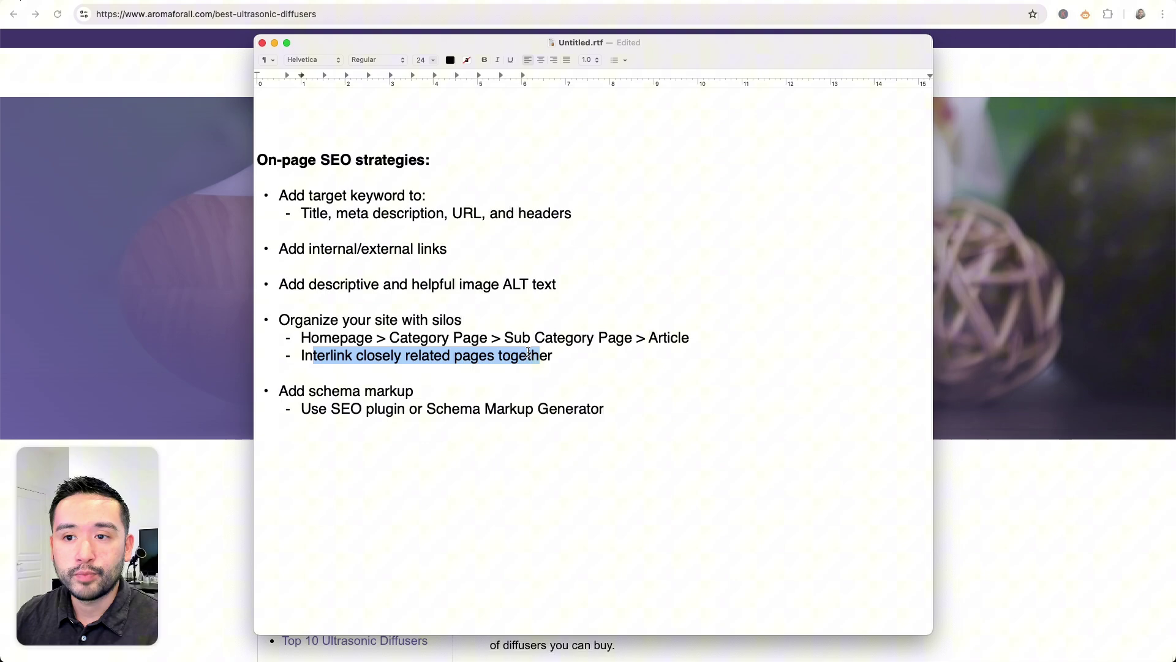
left_click_drag(320, 337, 671, 337)
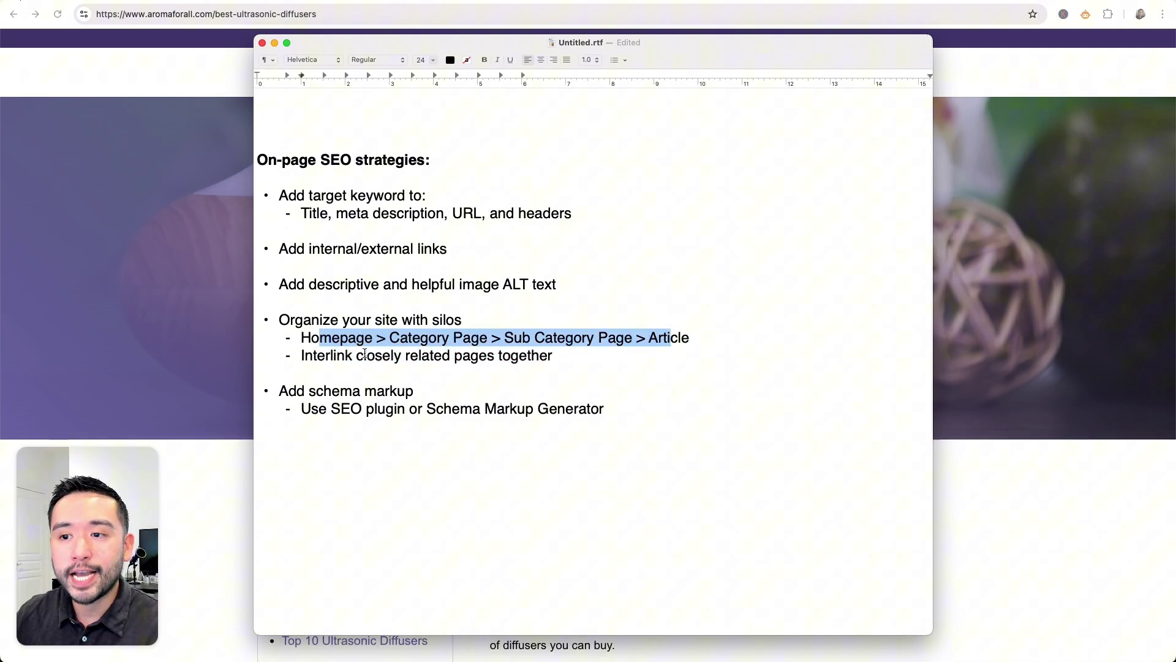
left_click(421, 341)
left_click_drag(391, 337, 490, 341)
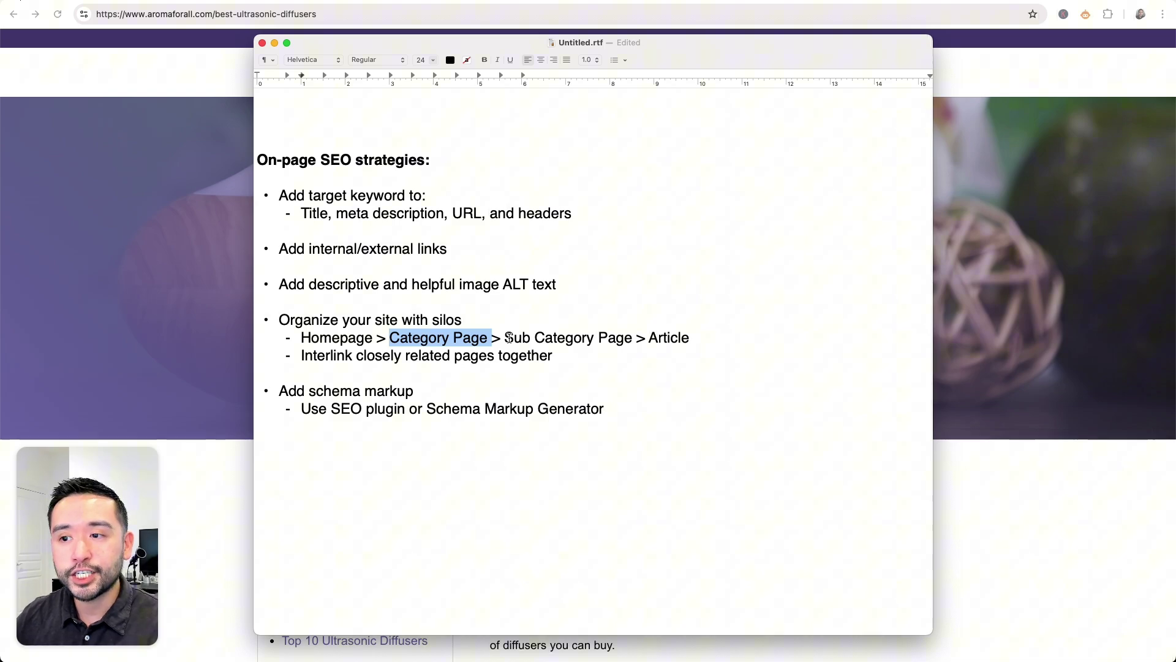
left_click_drag(511, 337, 621, 337)
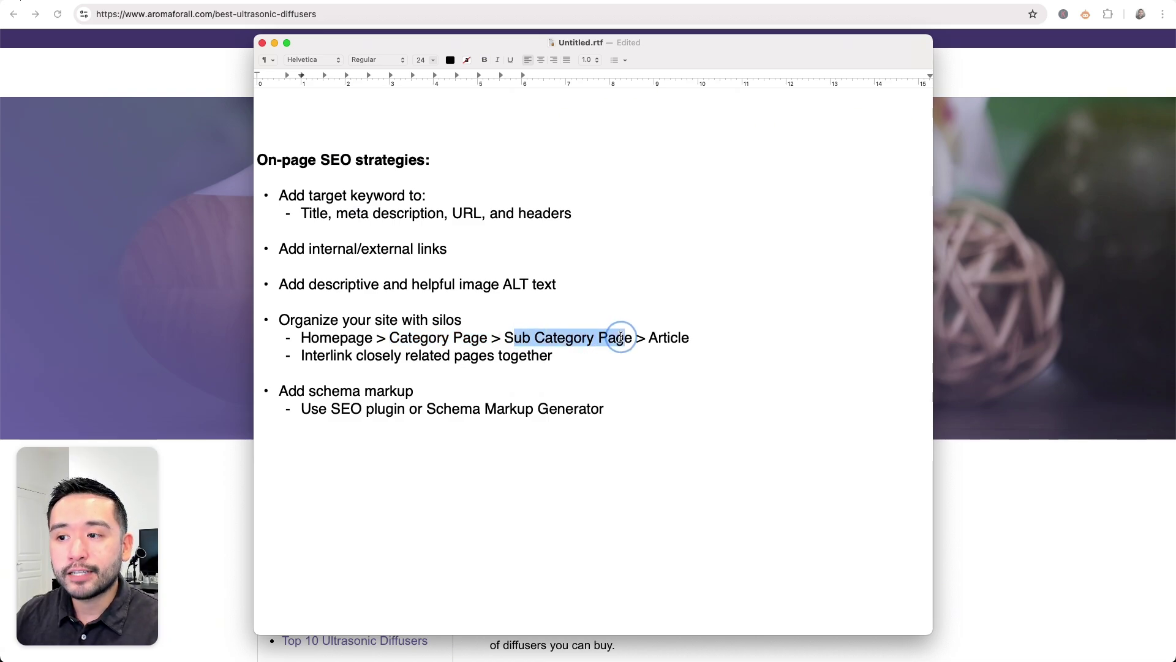
double_click(674, 338)
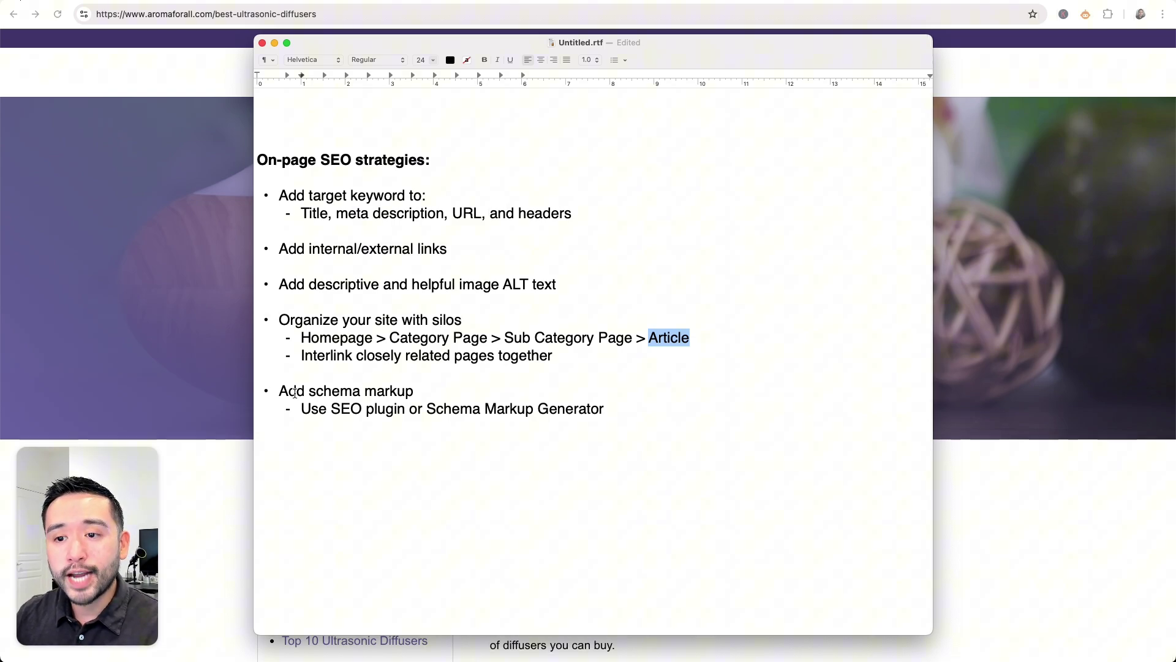
- Highlight the schema markup line and SEO plugin option, then list the generator's schema types
triple_click(383, 391)
left_click(418, 409)
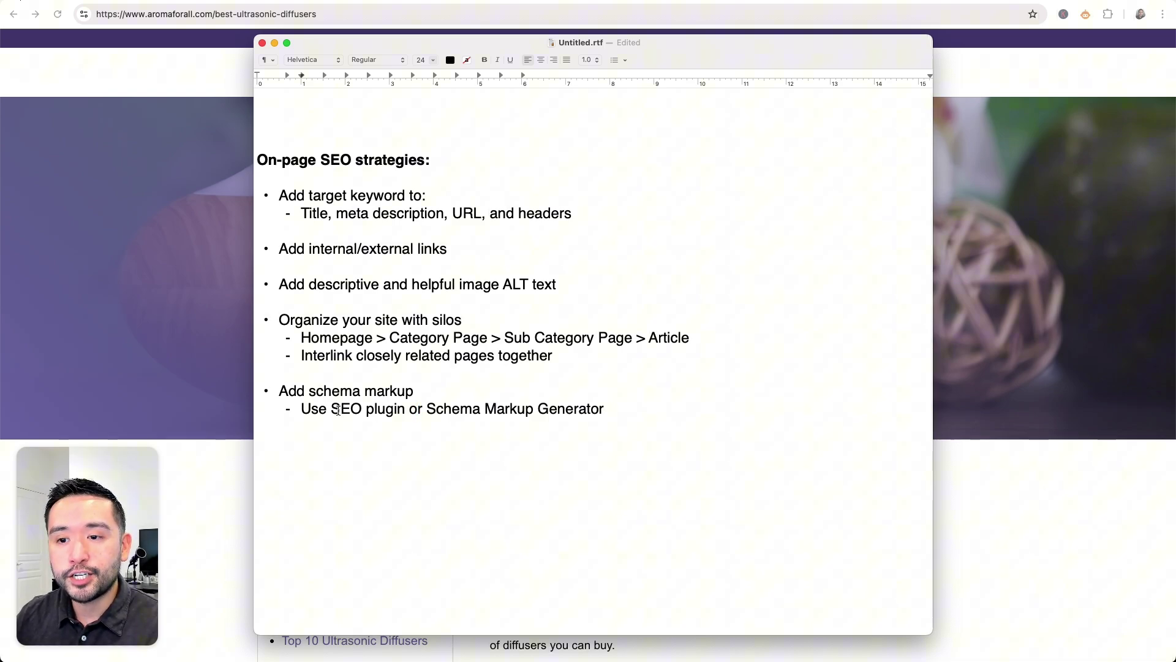
left_click_drag(310, 410, 571, 408)
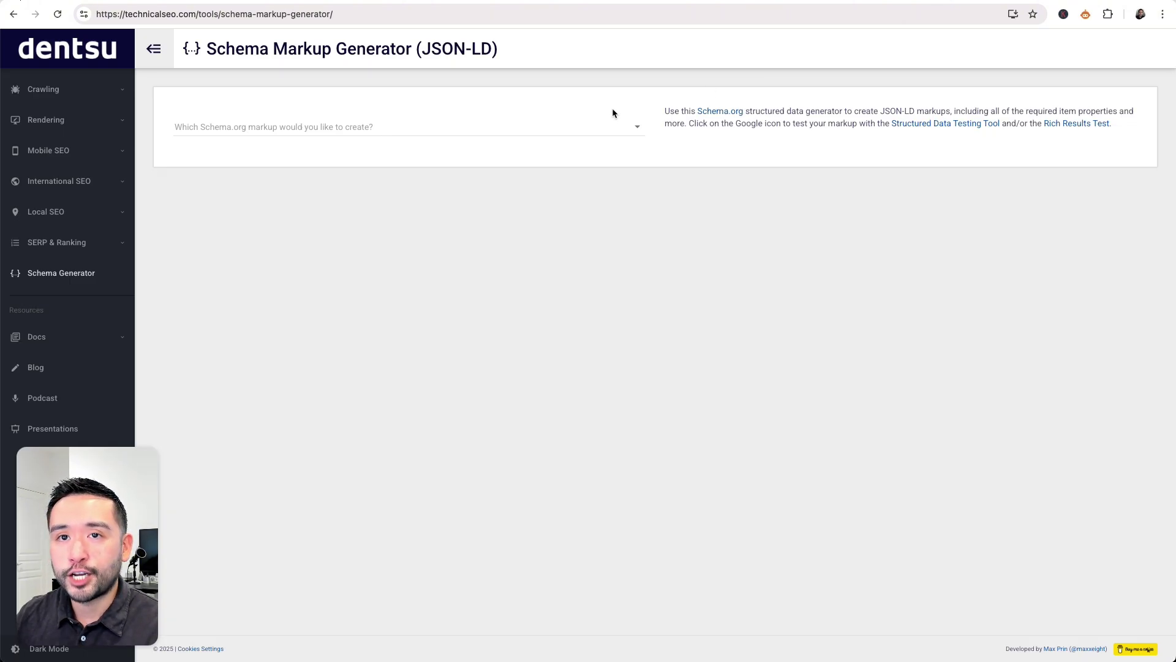
left_click(633, 127)
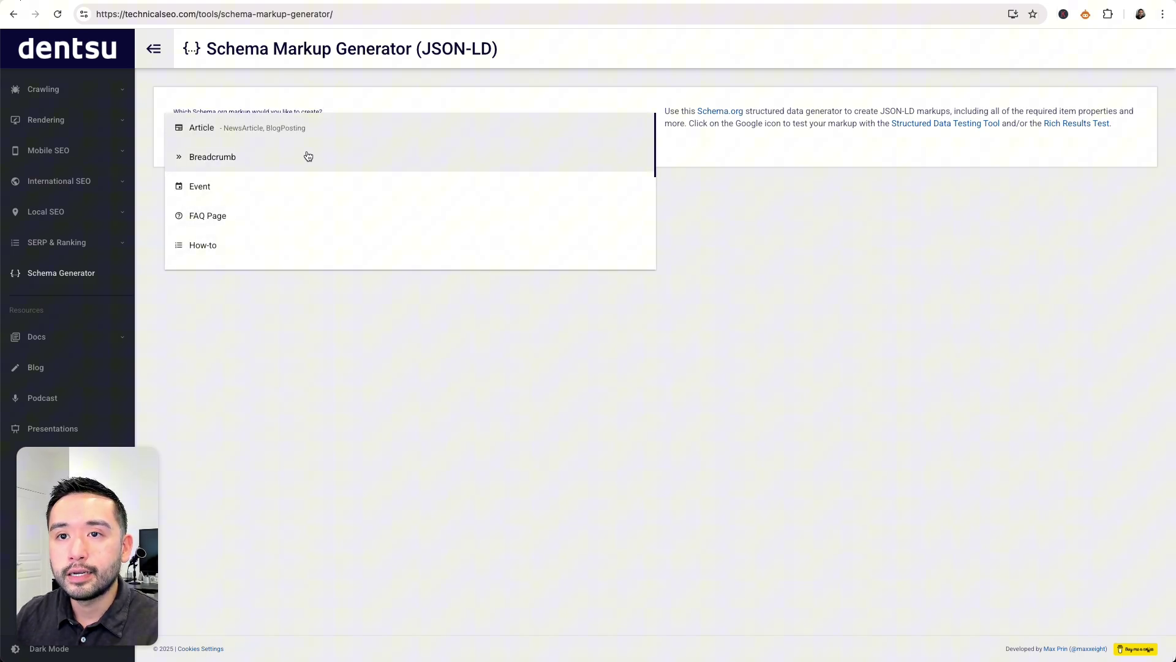
scroll(307, 156, "down", 1)
scroll(308, 157, "down", 1)
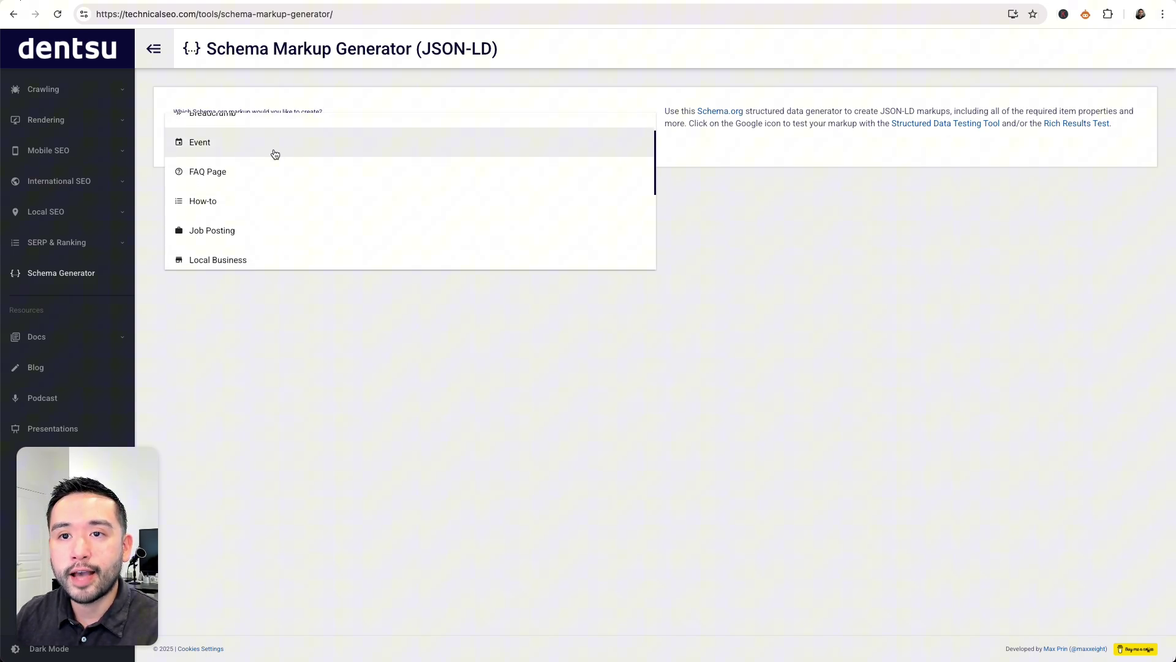
scroll(295, 184, "down", 2)
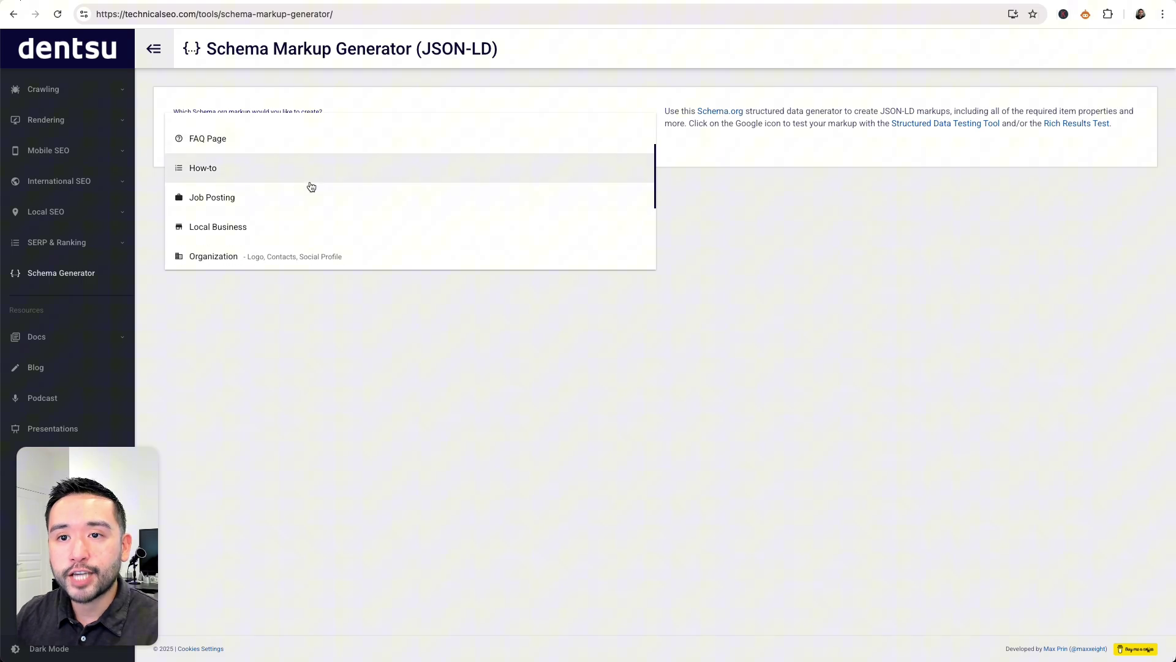
scroll(312, 214, "down", 4)
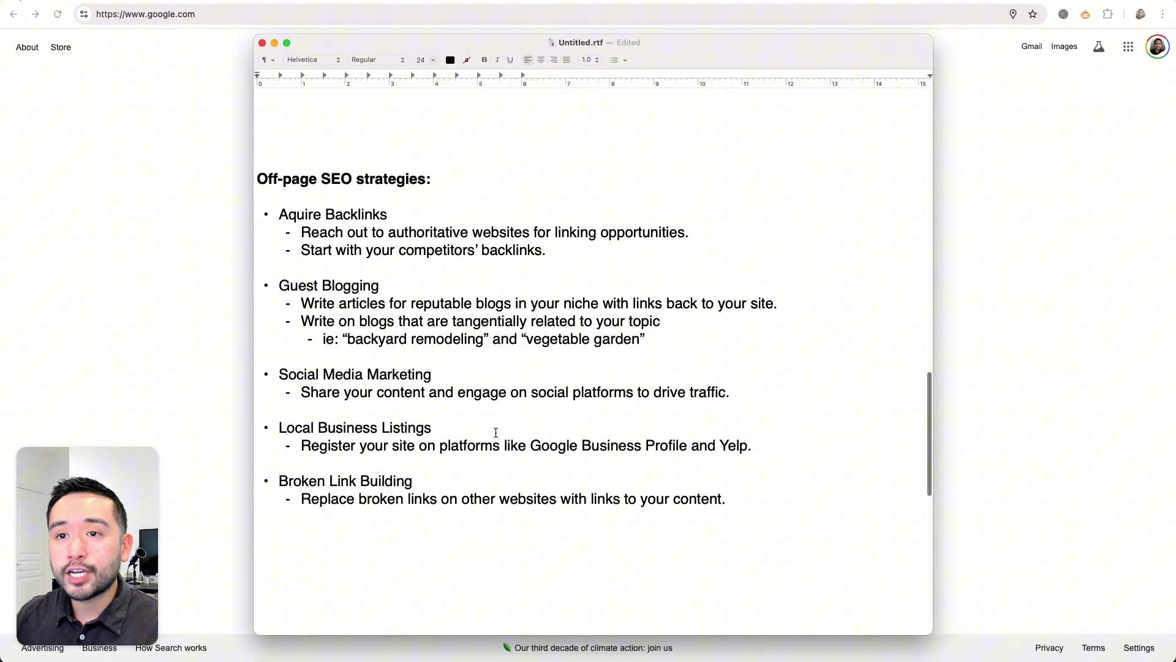
- Highlight the Aquire Backlinks heading and the competitors' backlinks tip in the off-page strategies
scroll(496, 433, "down", 2)
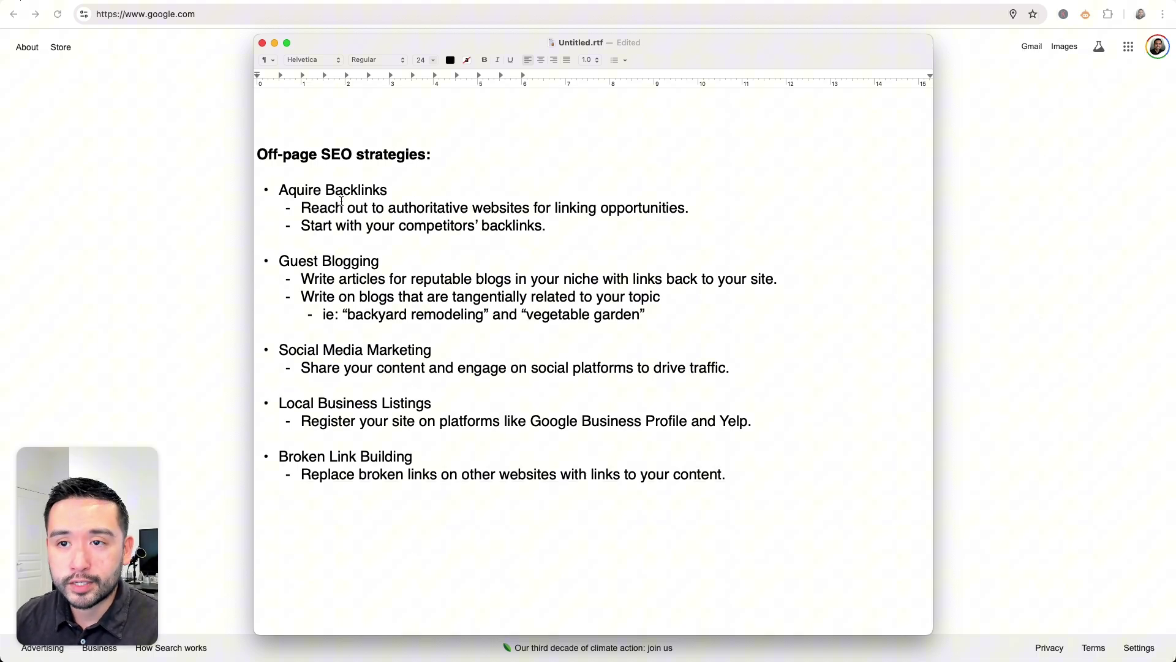
left_click_drag(280, 190, 660, 208)
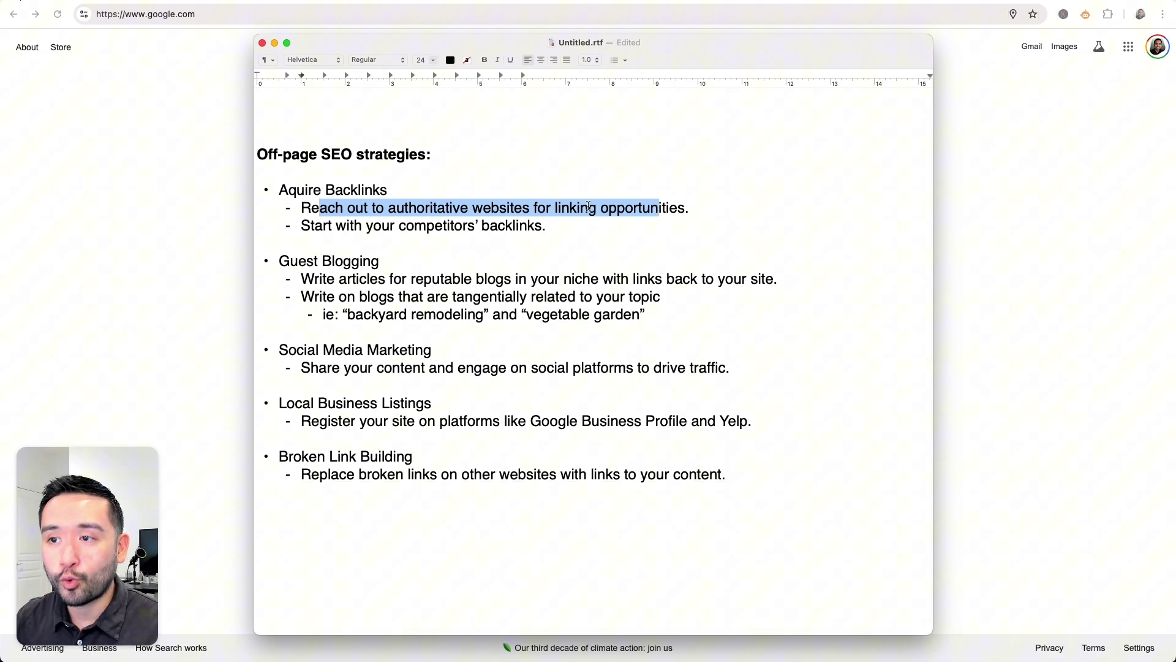
left_click_drag(330, 228, 554, 230)
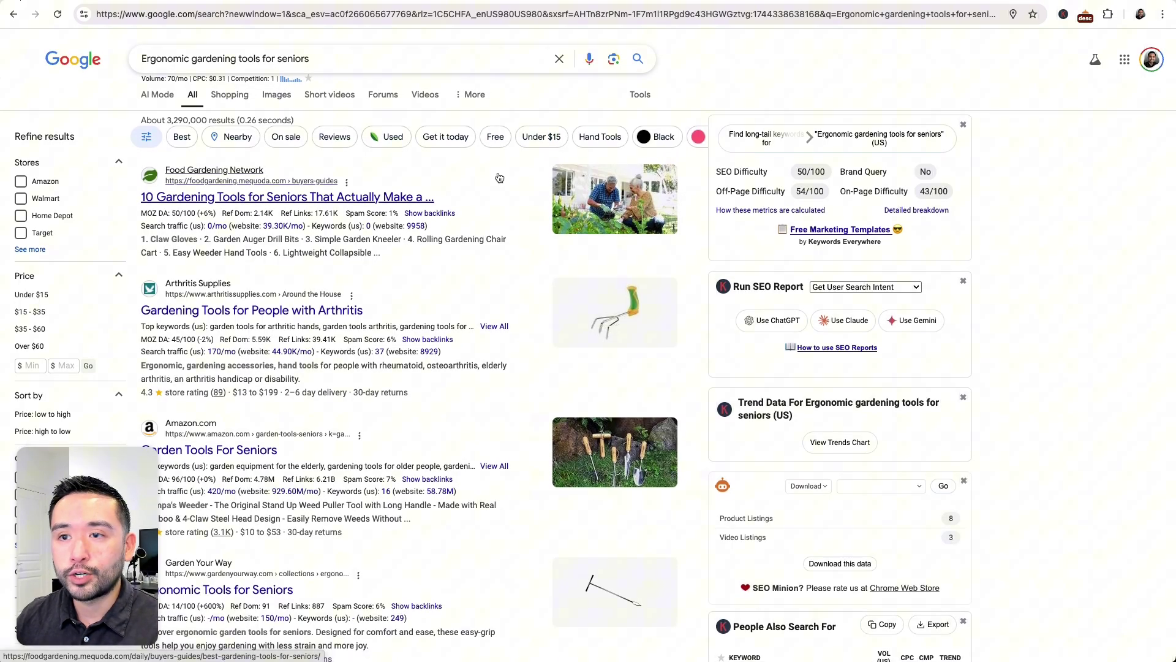
- Show backlinks for the Arthritis Supplies result and review the URLs, anchor text and MOZ DA scores
scroll(499, 178, "down", 1)
mouse_move(158, 315)
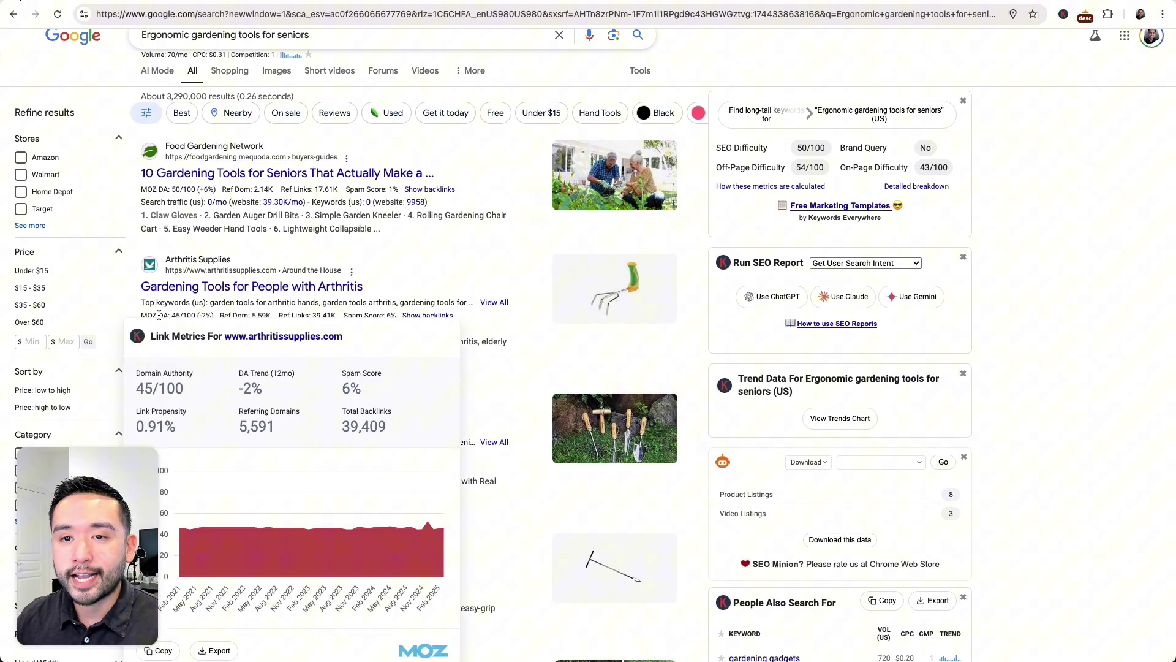
left_click(427, 316)
scroll(446, 311, "down", 2)
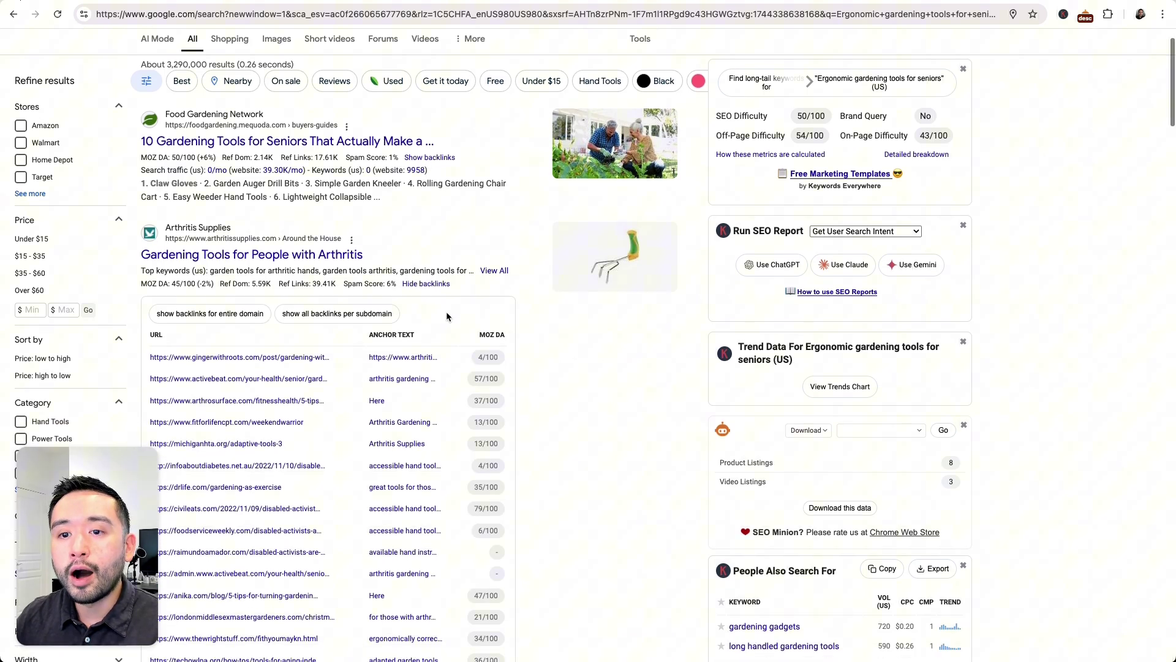
scroll(446, 312, "down", 1)
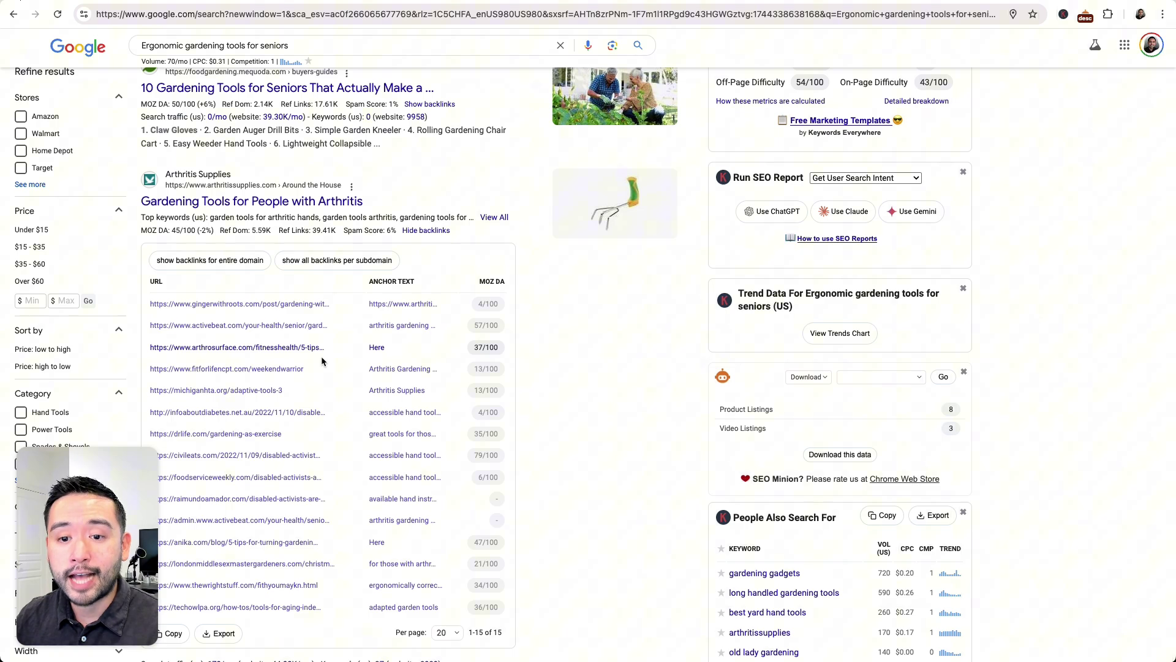
scroll(245, 309, "down", 1)
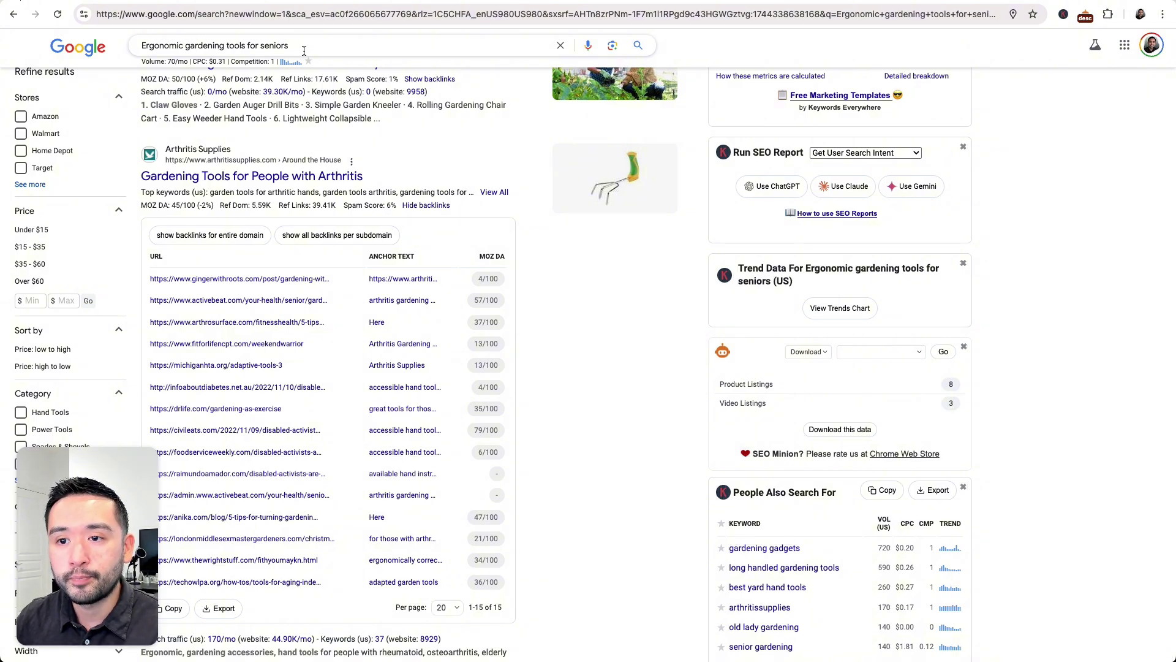
- Open the activebeat backlink, follow its 'arthritis gardening supplies' link, and return to the article's top
left_click(388, 301)
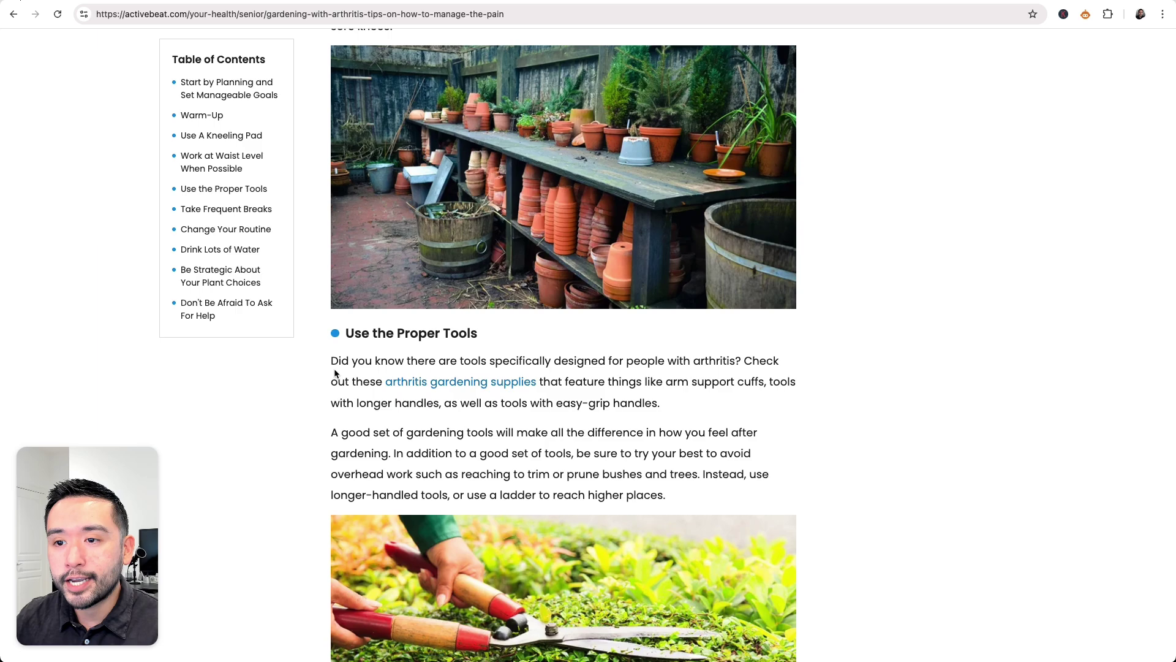
left_click_drag(331, 360, 380, 388)
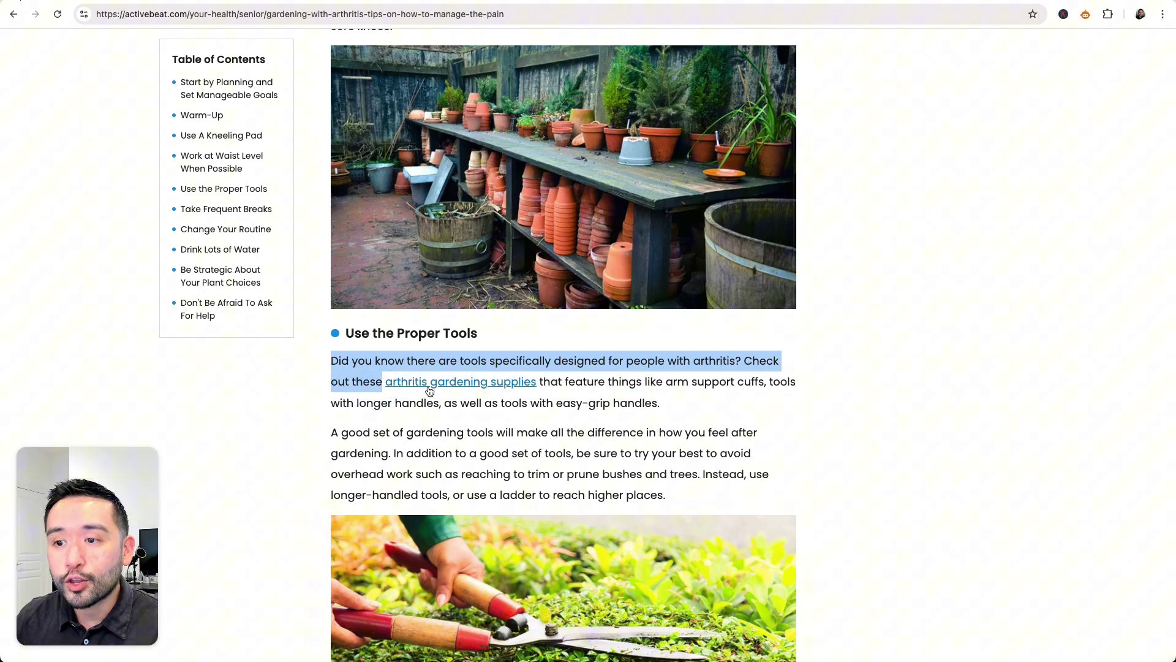
left_click(503, 383)
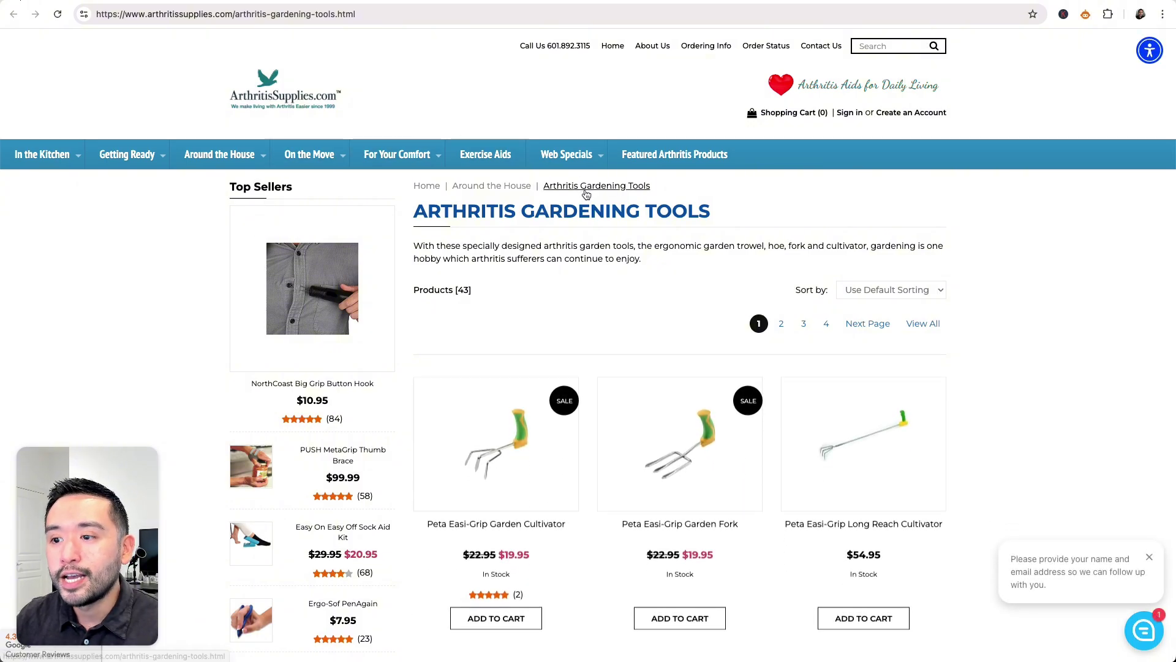
key("super+bracketleft")
scroll(329, 408, "up", 10)
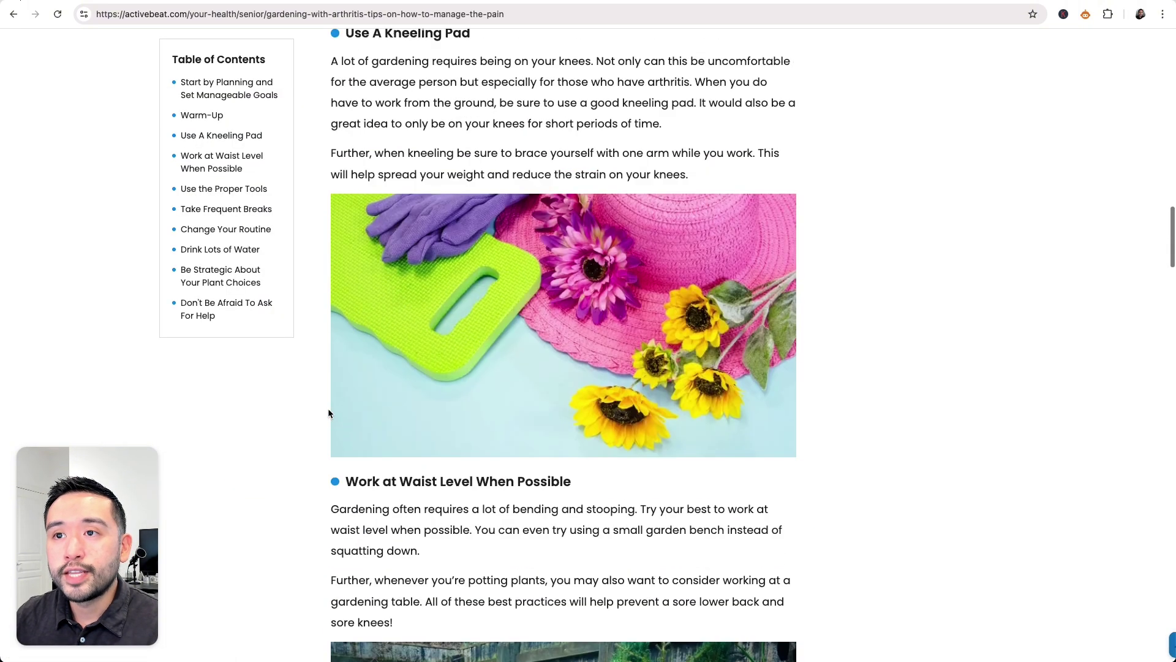
scroll(328, 407, "up", 10)
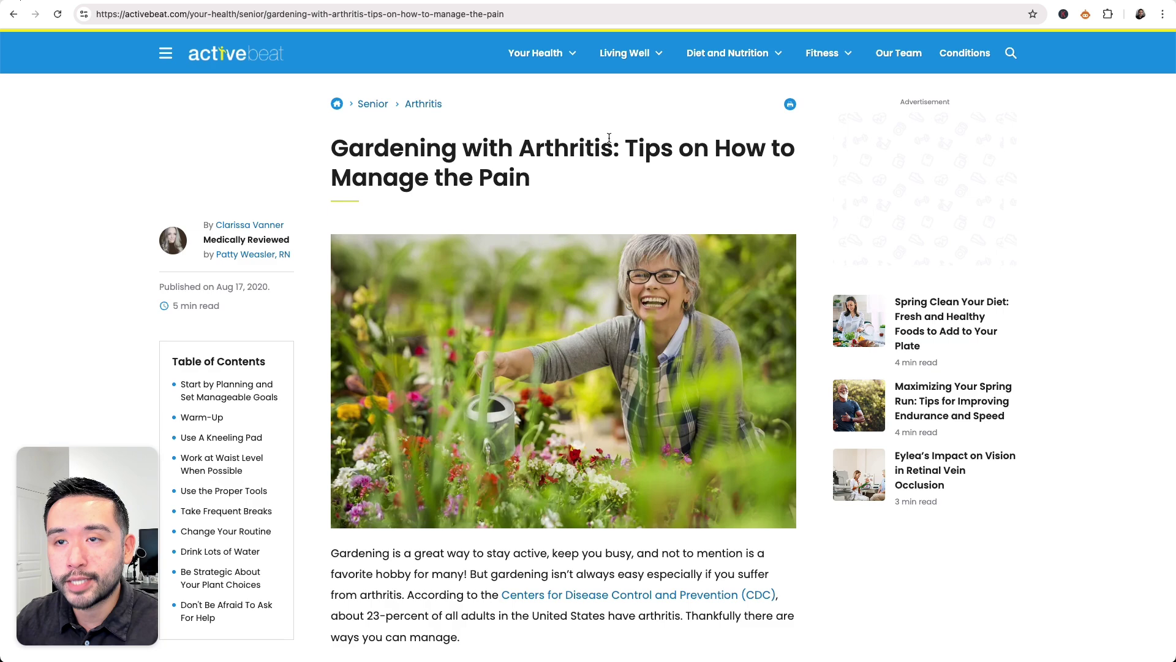
key("super+Tab")
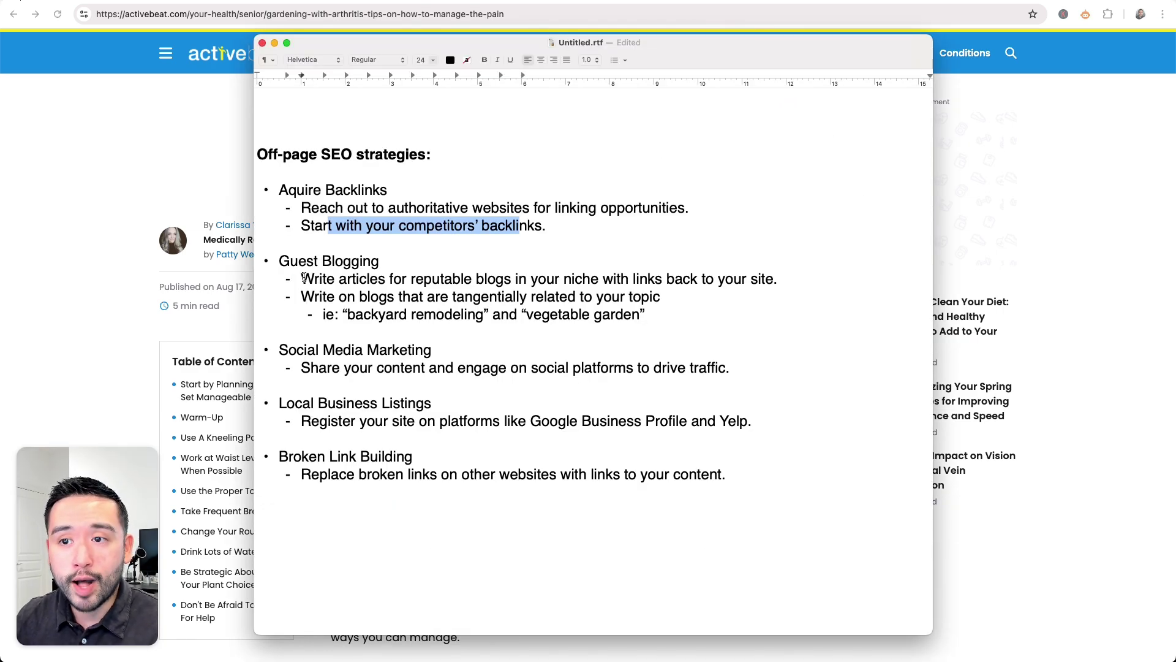
left_click_drag(303, 278, 564, 280)
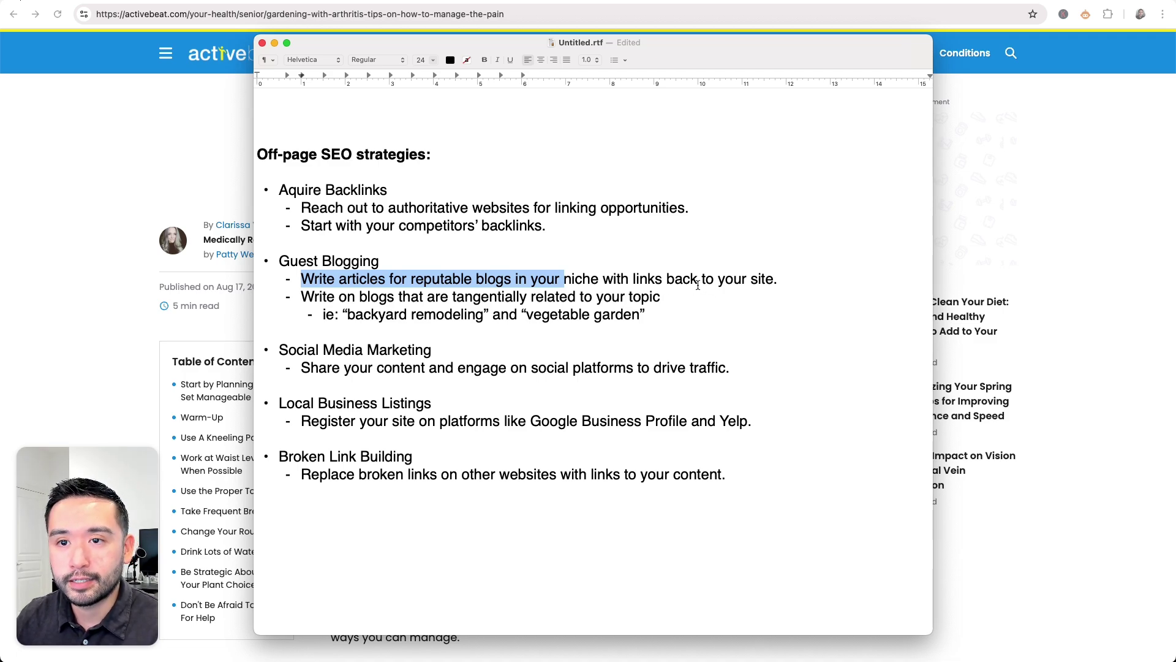
left_click_drag(335, 296, 645, 298)
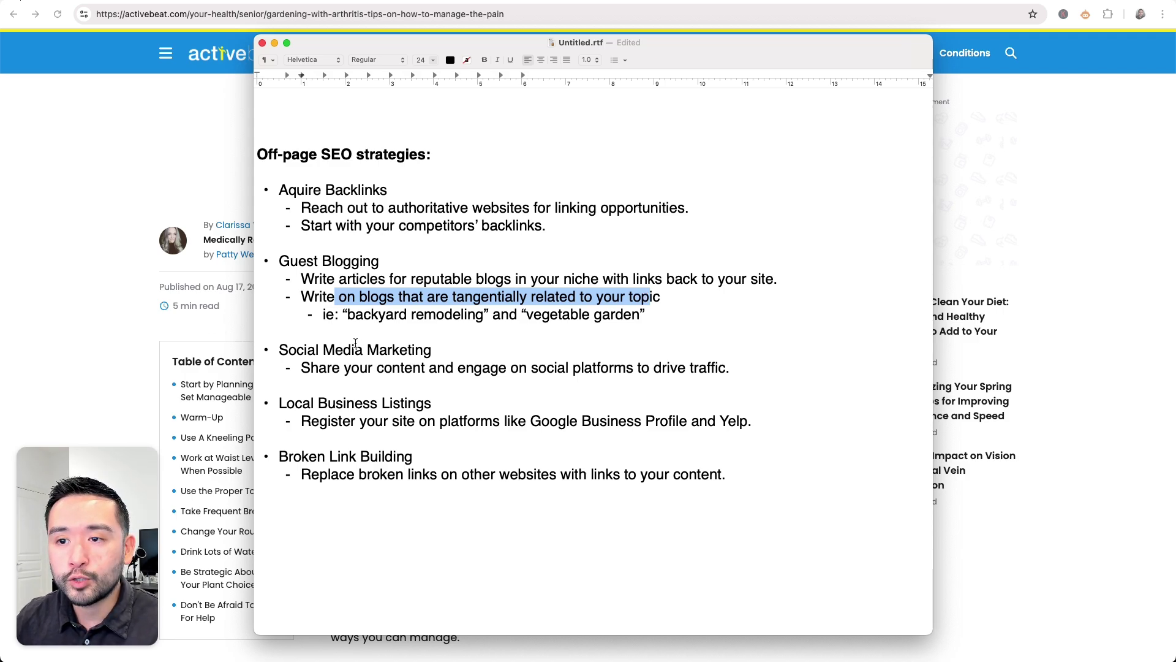
left_click_drag(347, 314, 484, 313)
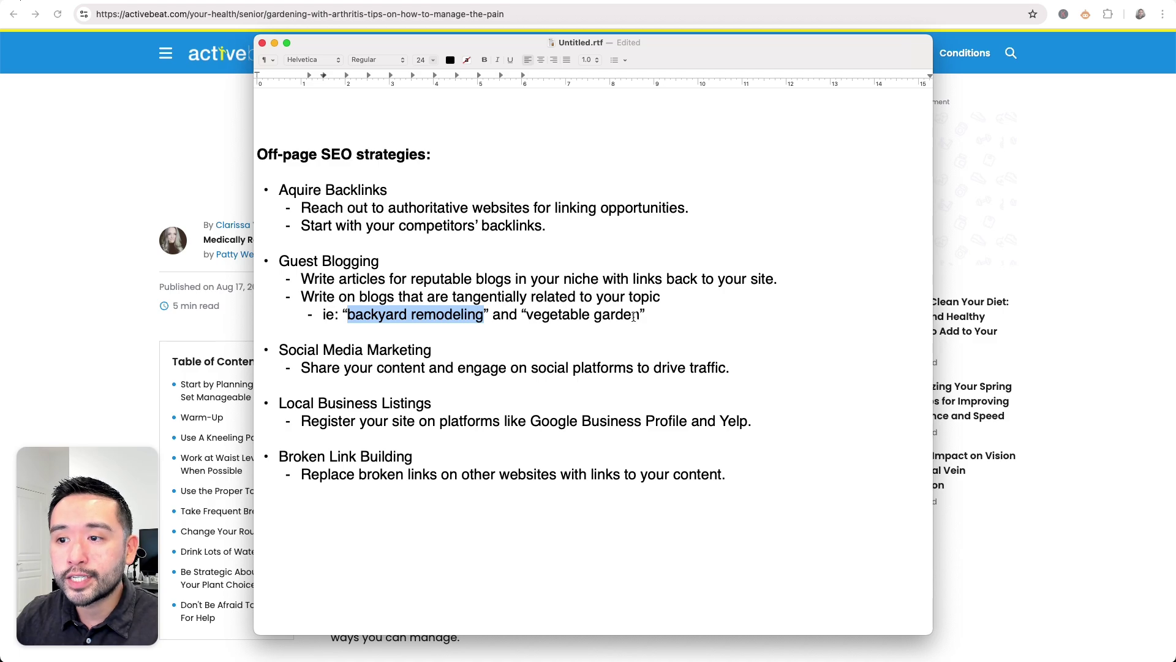
left_click_drag(524, 315, 631, 315)
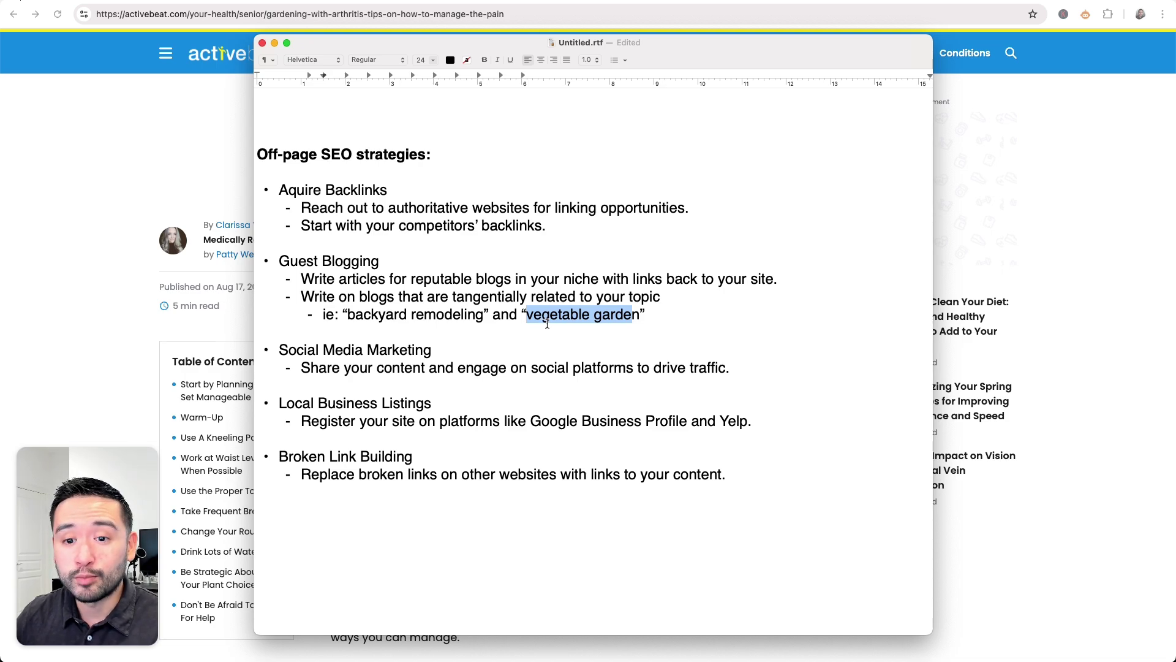
left_click(436, 318)
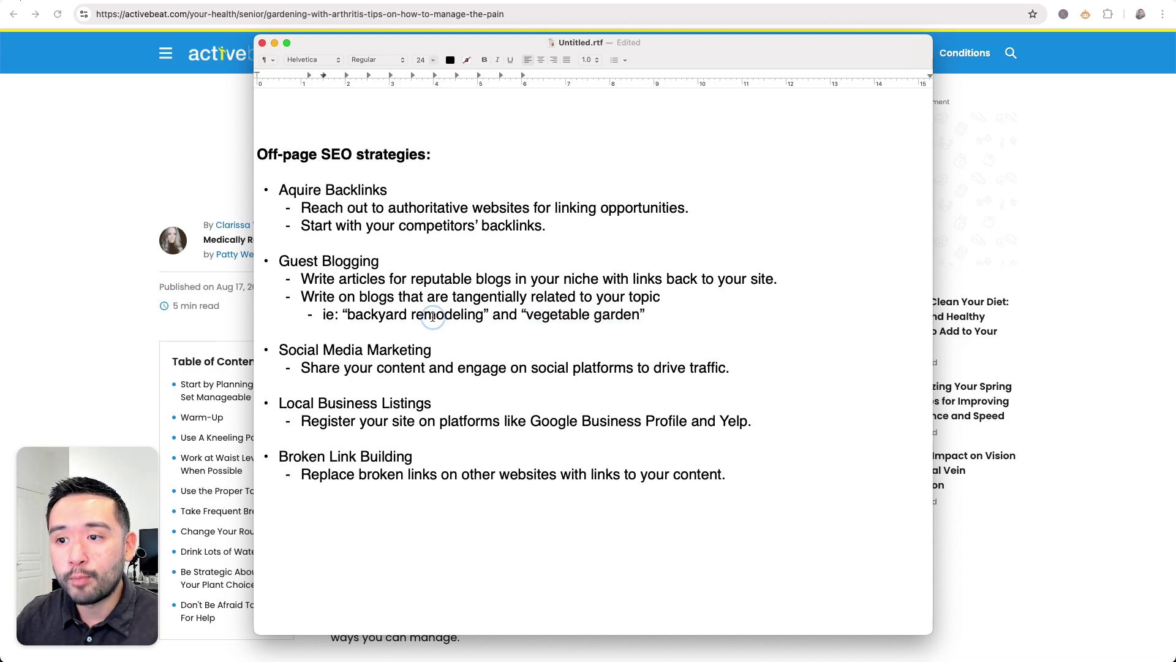
left_click_drag(535, 316, 616, 317)
left_click_drag(454, 316, 398, 316)
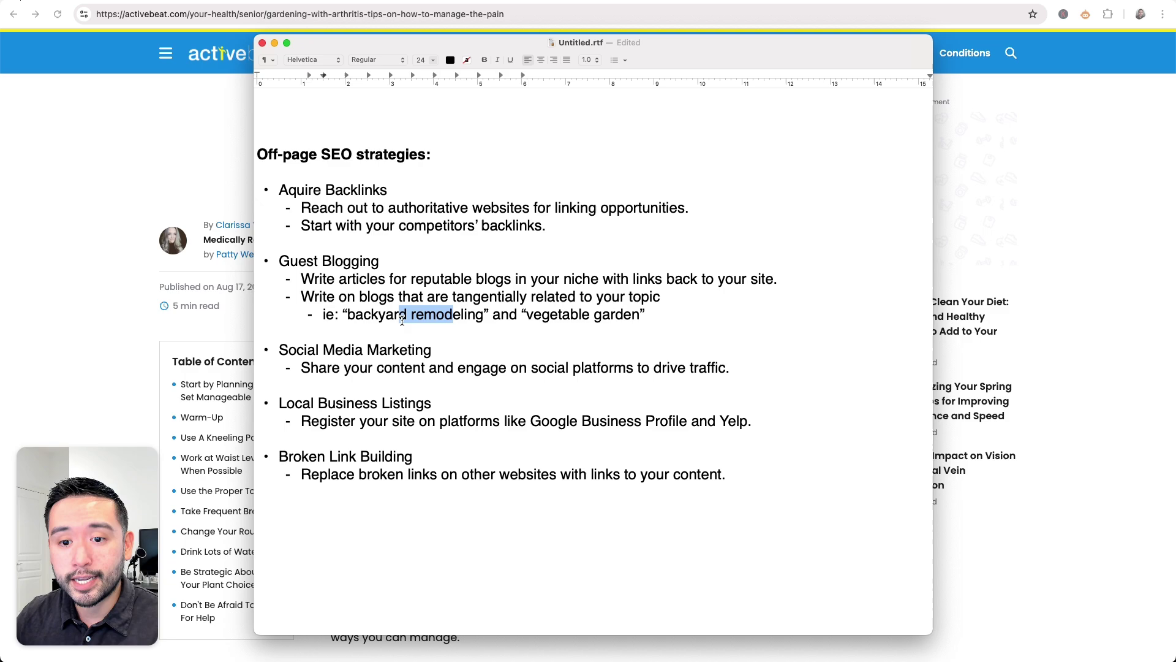
- Highlight the Social Media Marketing, business-platform and broken-link tips, then bring the article page forward
scroll(336, 307, "down", 2)
left_click(336, 306)
left_click_drag(289, 305, 379, 305)
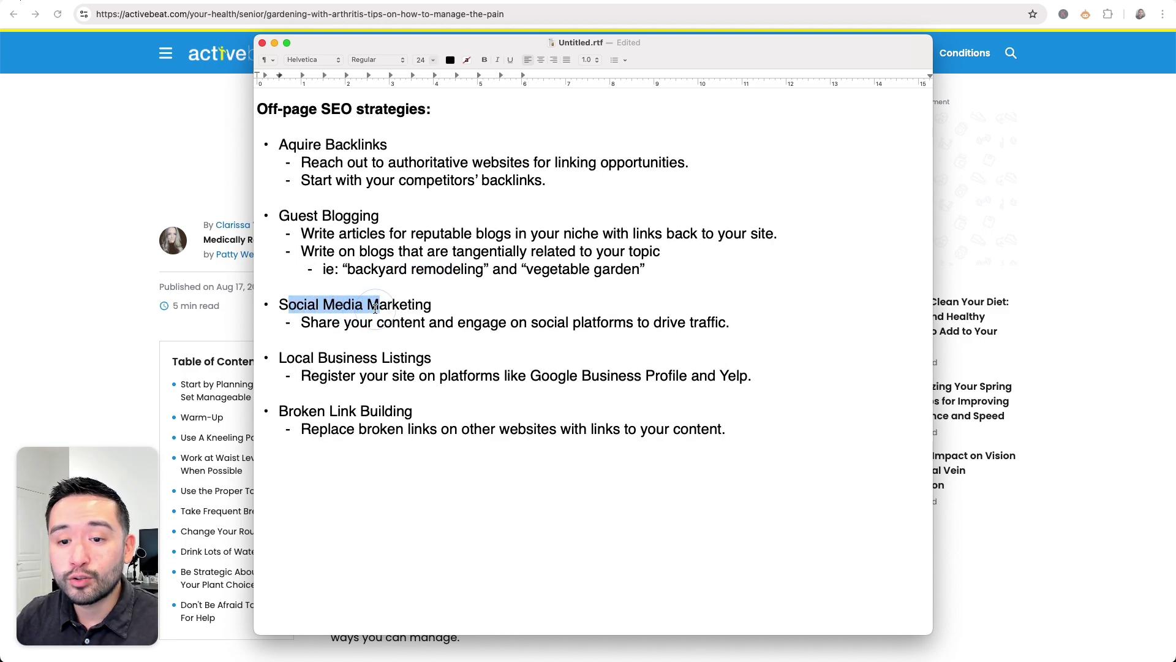
left_click_drag(311, 323, 643, 322)
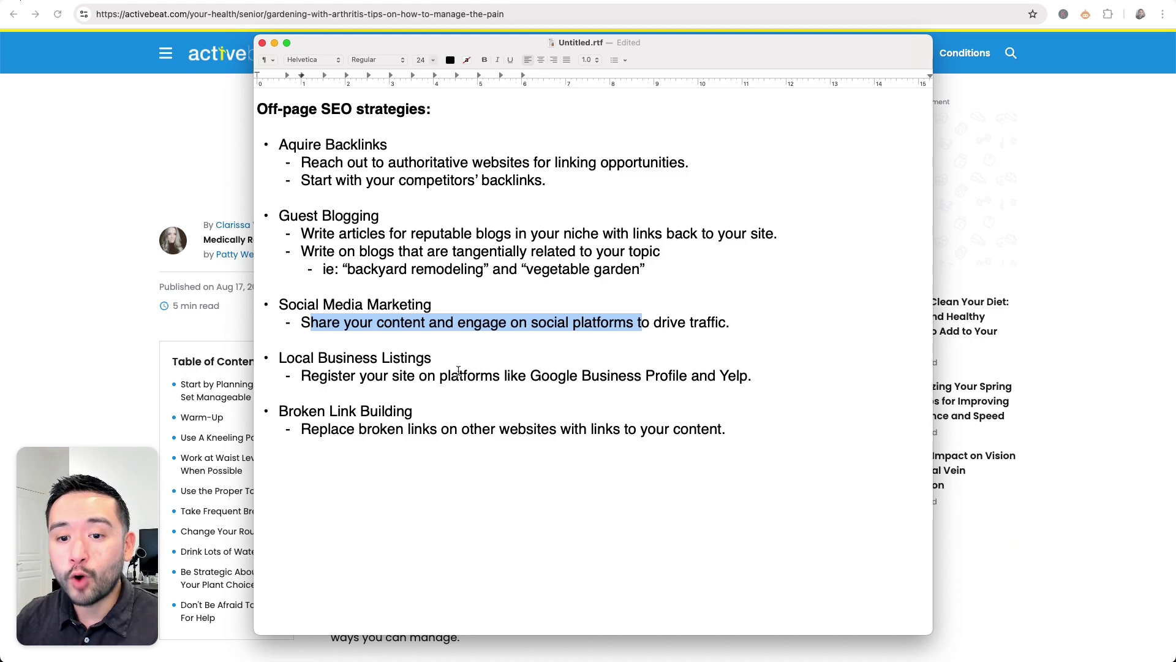
left_click_drag(301, 375, 656, 375)
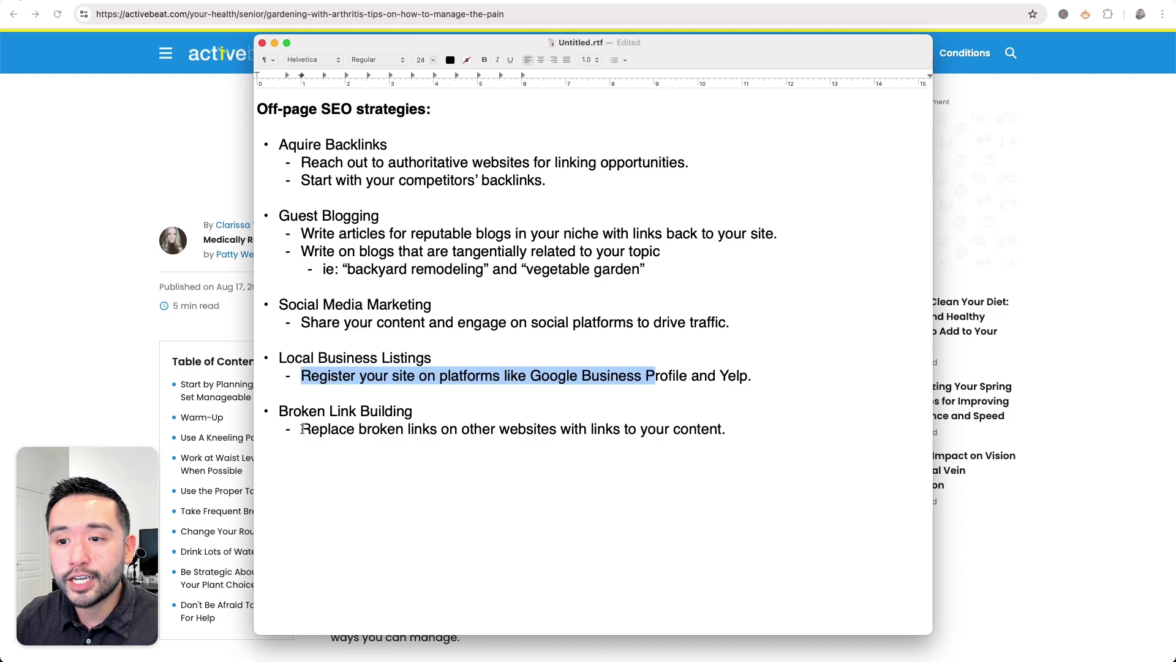
left_click_drag(301, 429, 738, 425)
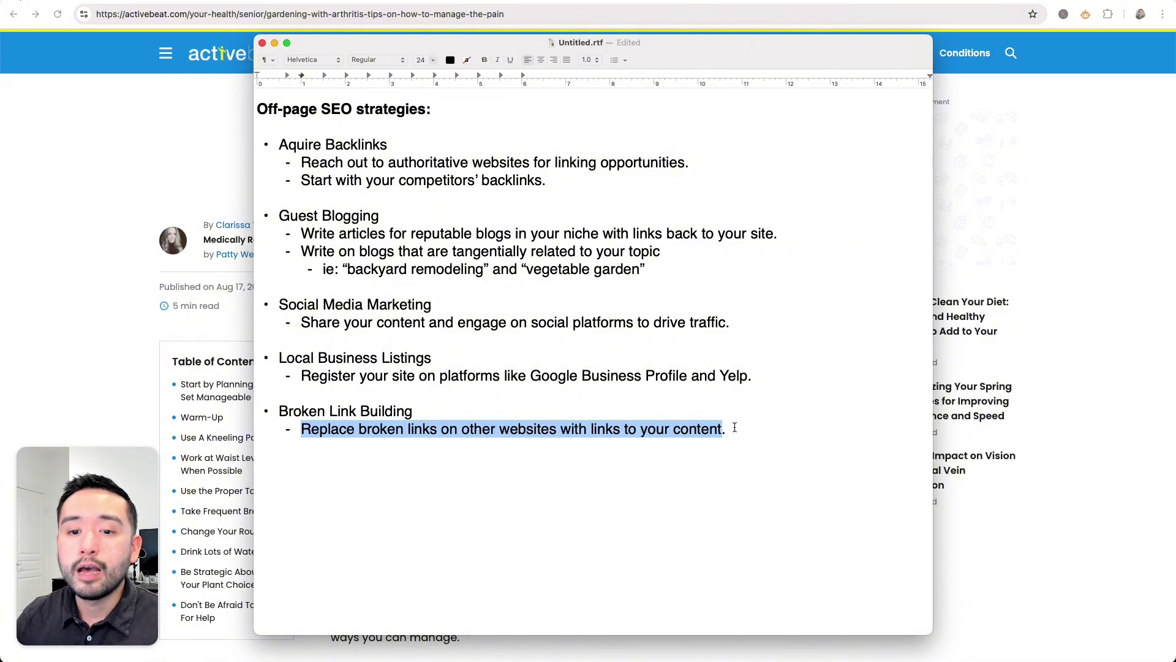
left_click(1052, 205)
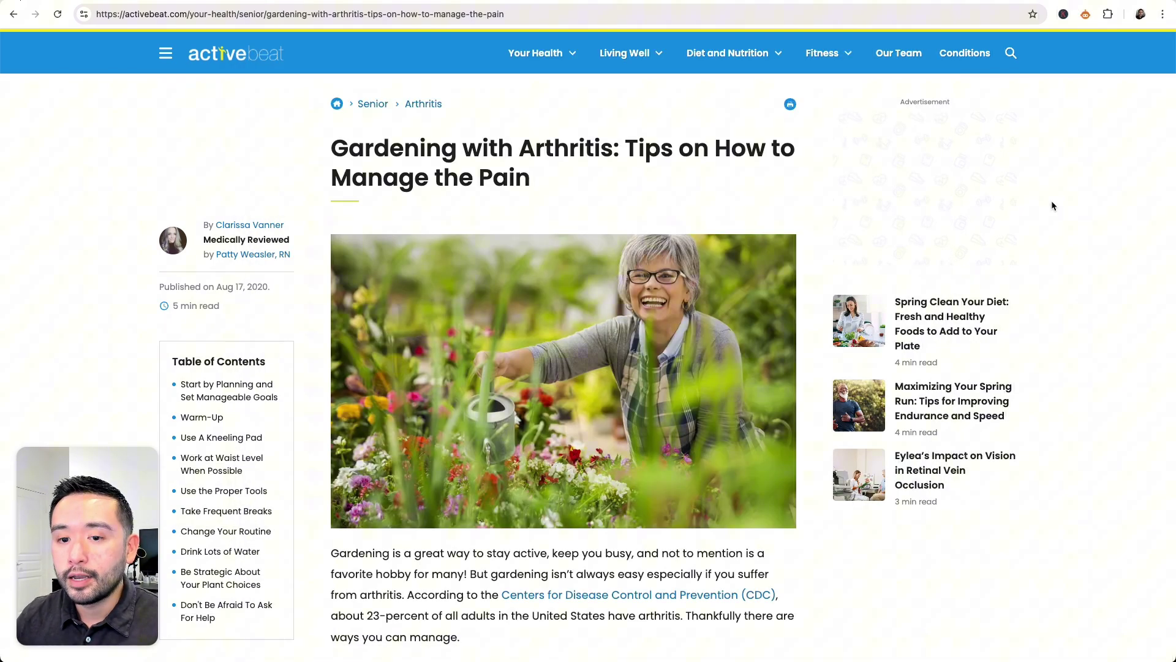
- Run SEO Minion's Check Broken Links on the article and review the 23 links, including one 404
left_click(1085, 13)
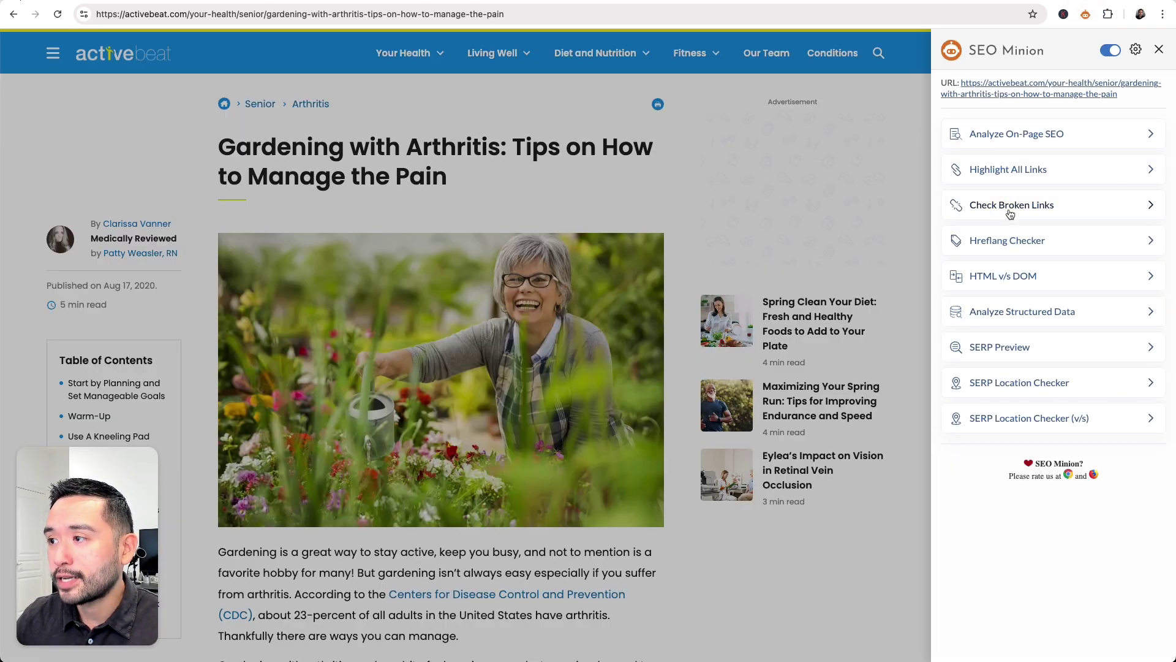
left_click(1009, 206)
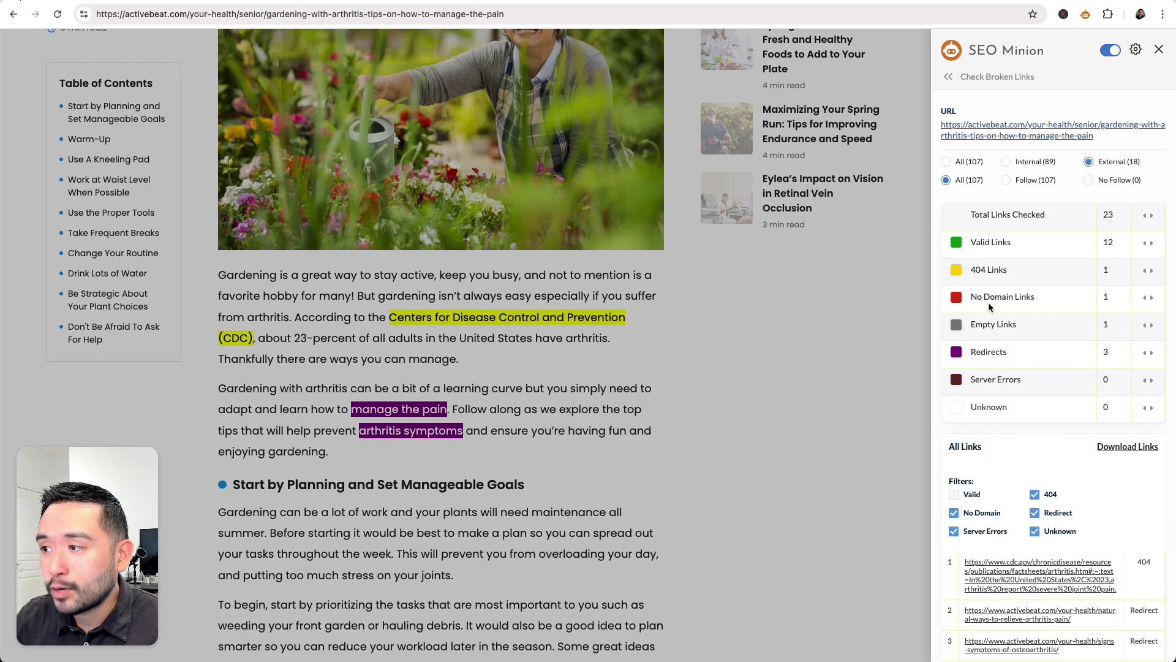
scroll(1014, 453, "down", 3)
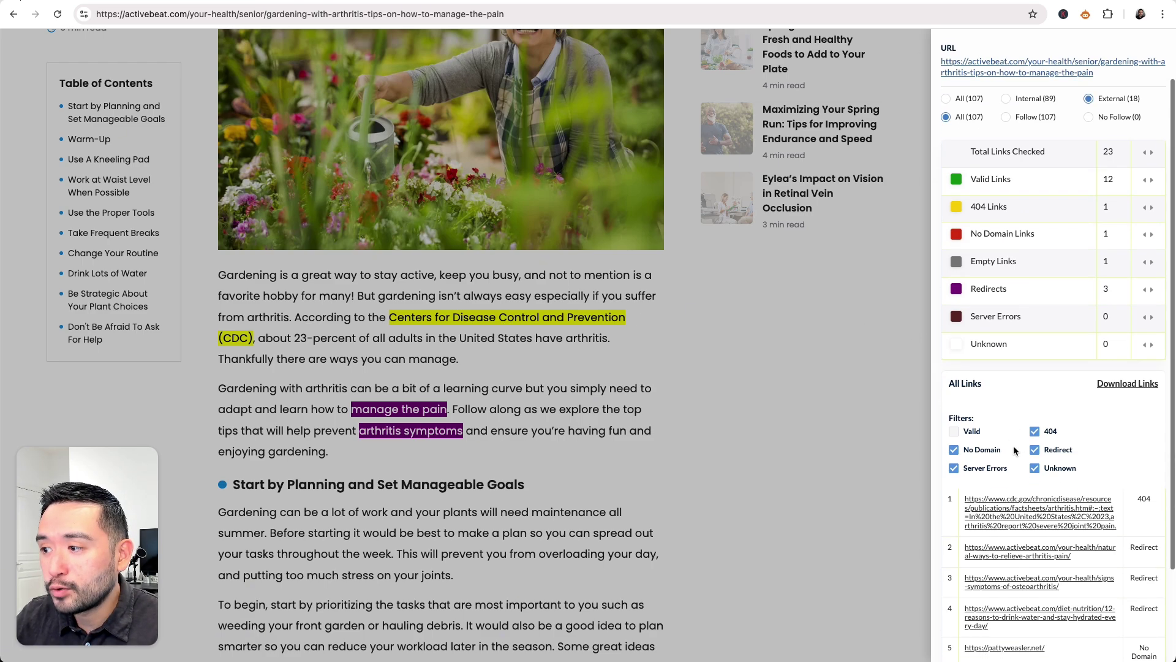
scroll(1043, 429, "down", 2)
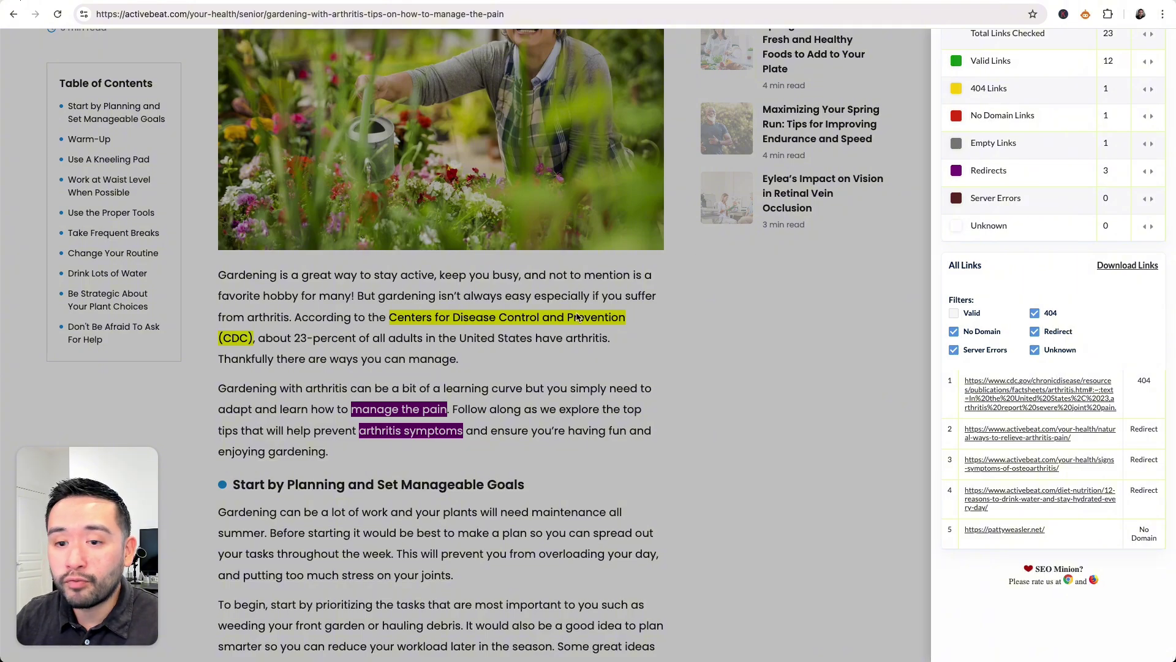
scroll(1005, 123, "down", 1)
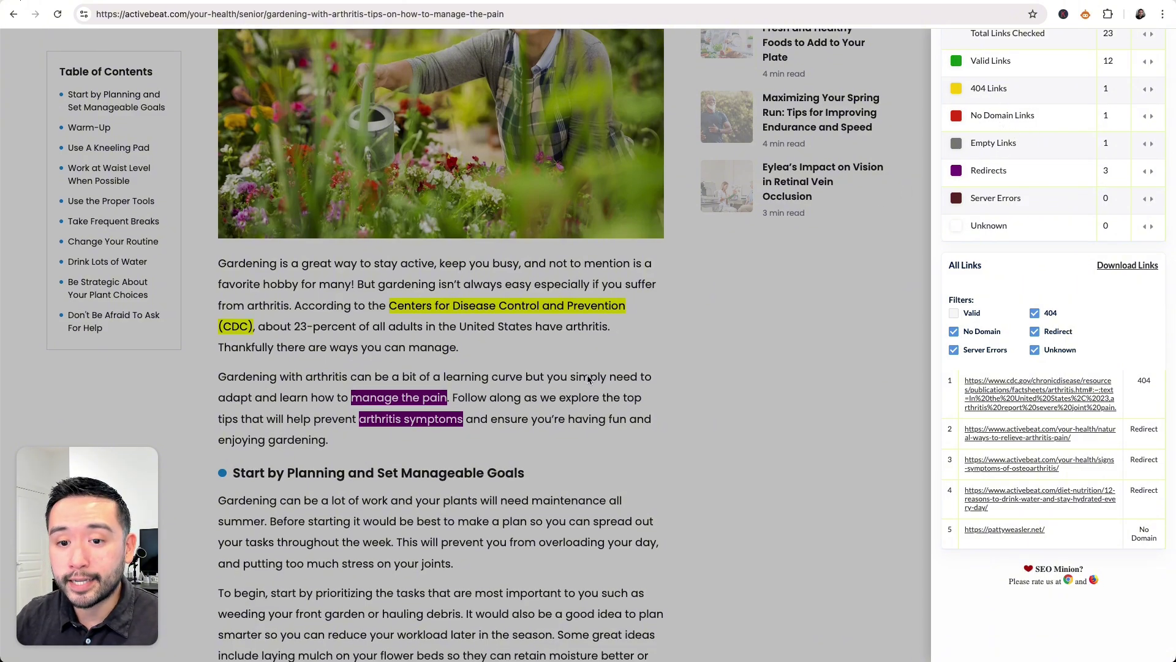
scroll(588, 379, "up", 5)
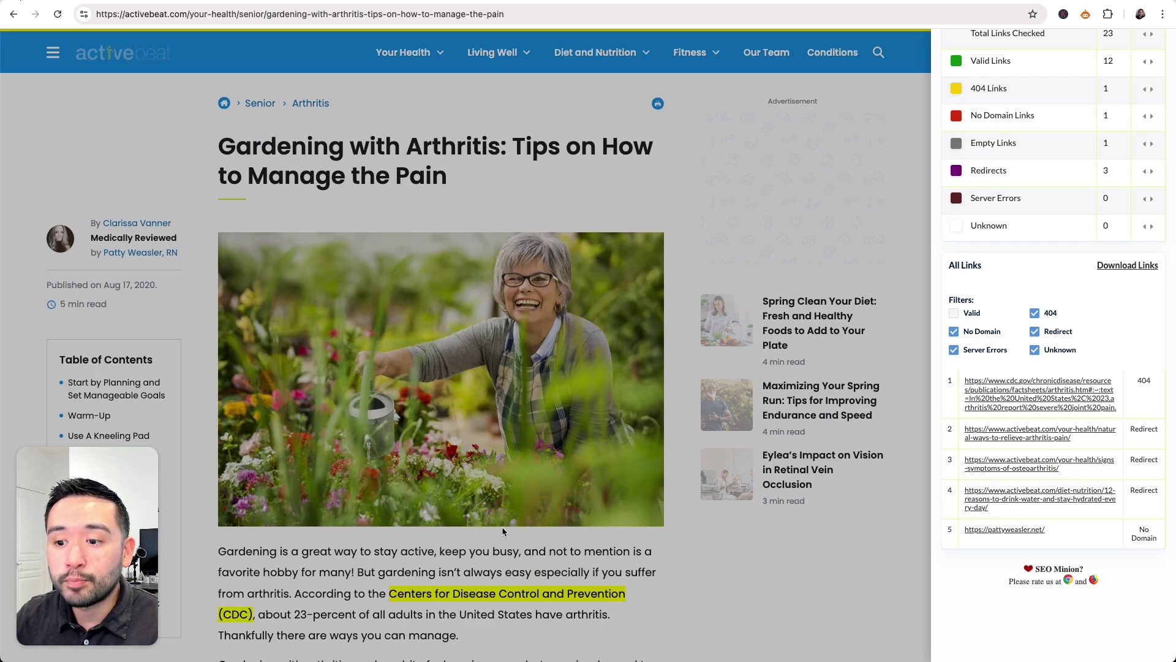
scroll(428, 539, "down", 3)
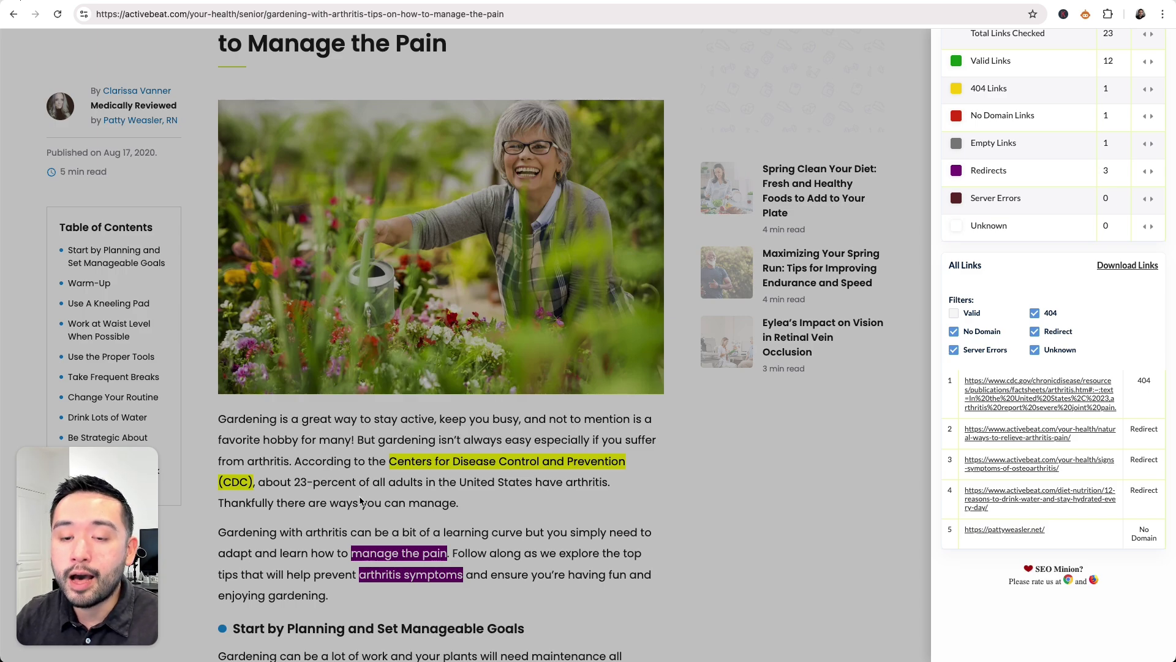
- Highlight the on-page and off-page Focus descriptions and the Full versus Minimal Control cells
key("super+Tab")
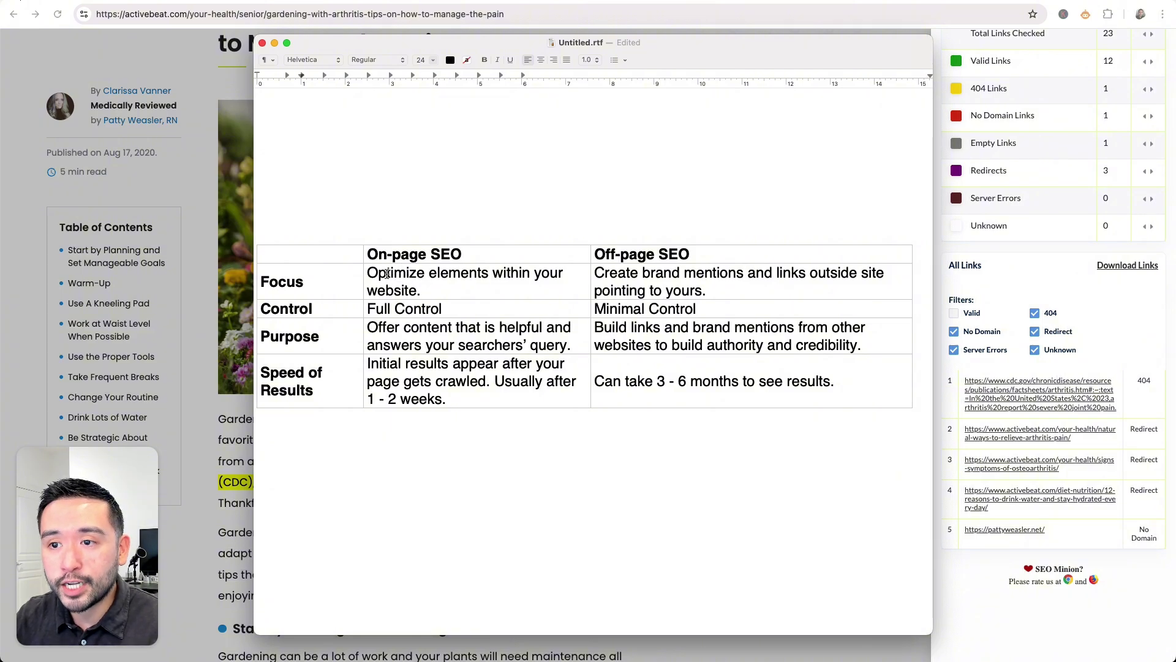
left_click_drag(368, 273, 481, 283)
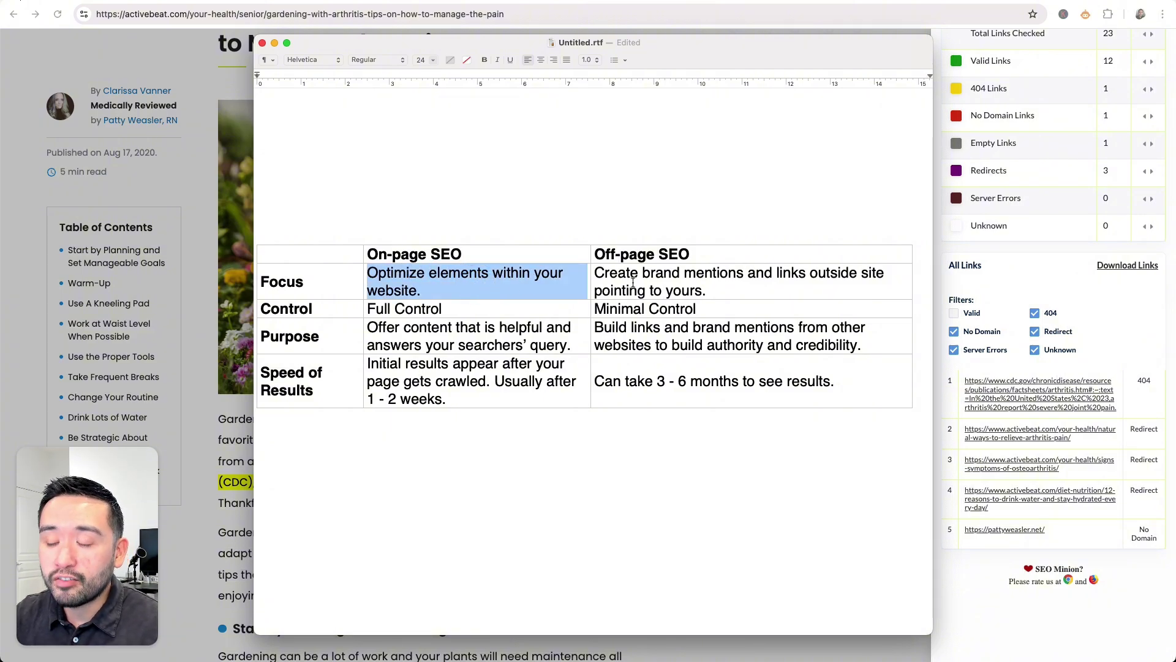
left_click_drag(605, 274, 856, 285)
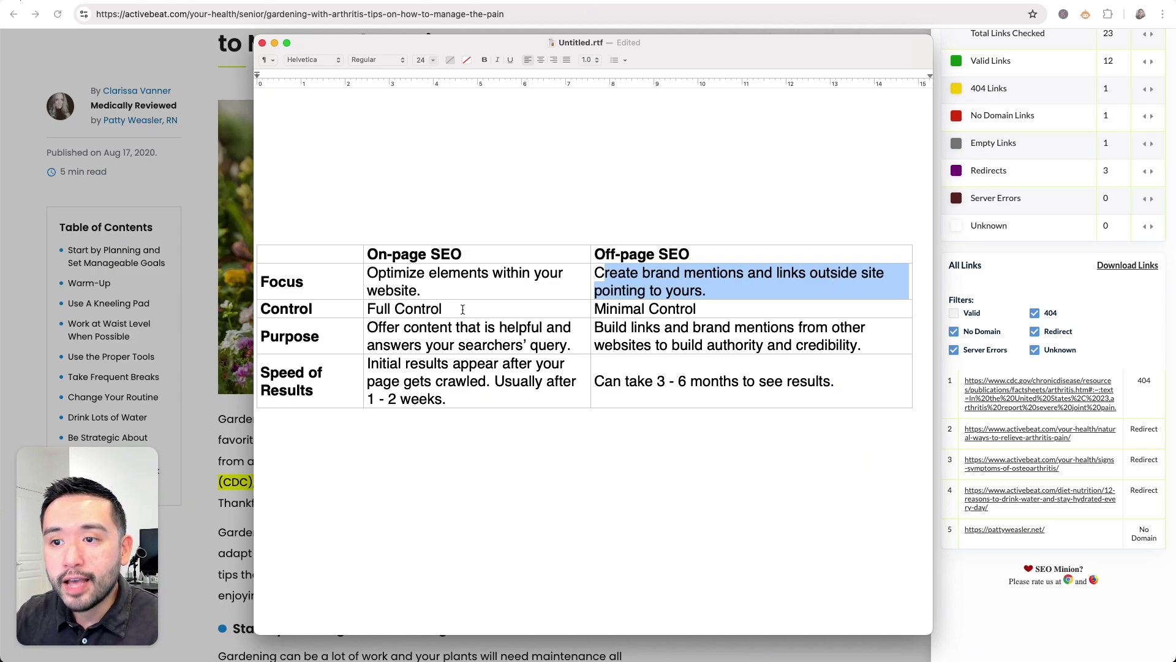
left_click_drag(462, 309, 367, 311)
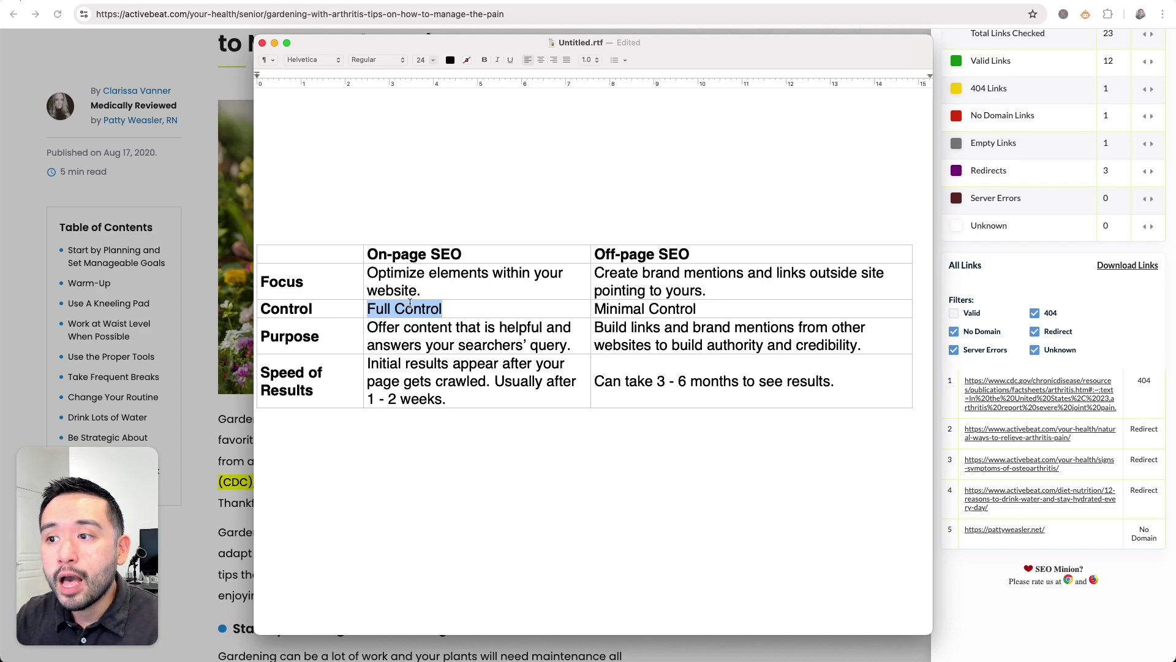
left_click_drag(709, 309, 613, 311)
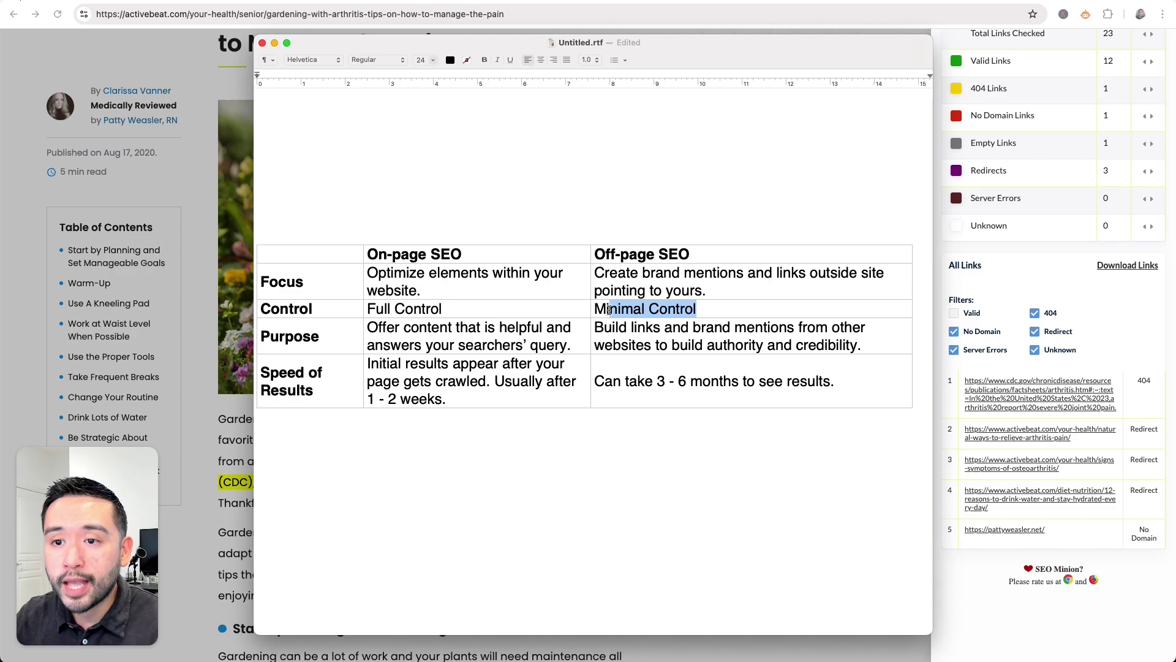
left_click_drag(367, 327, 848, 341)
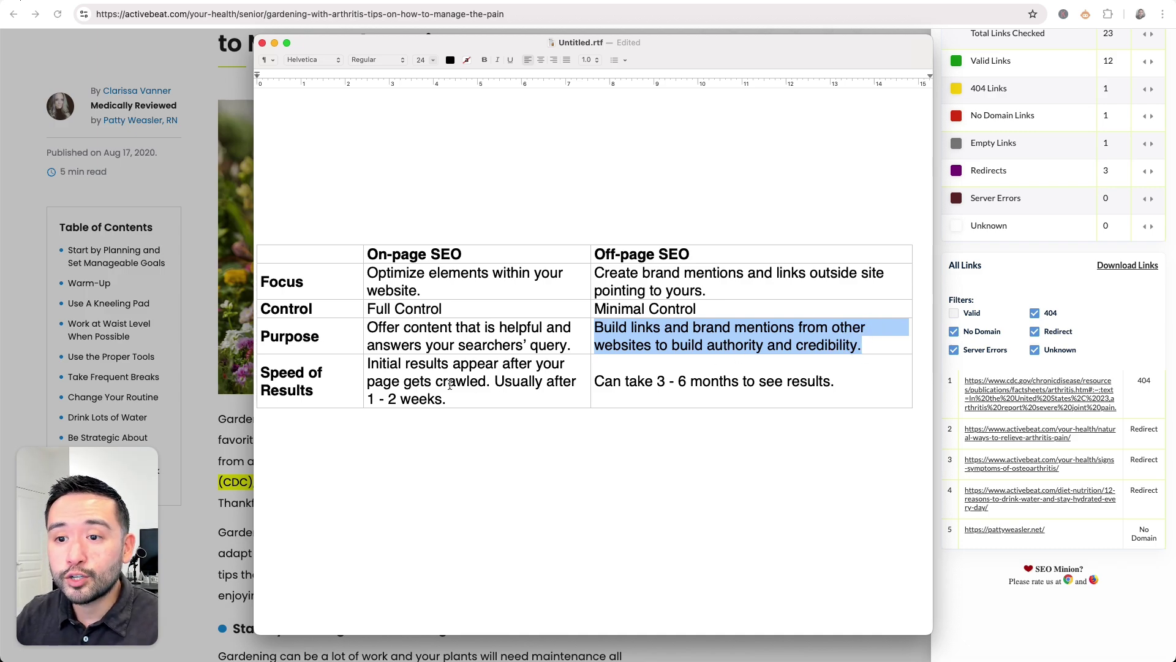
left_click(424, 381)
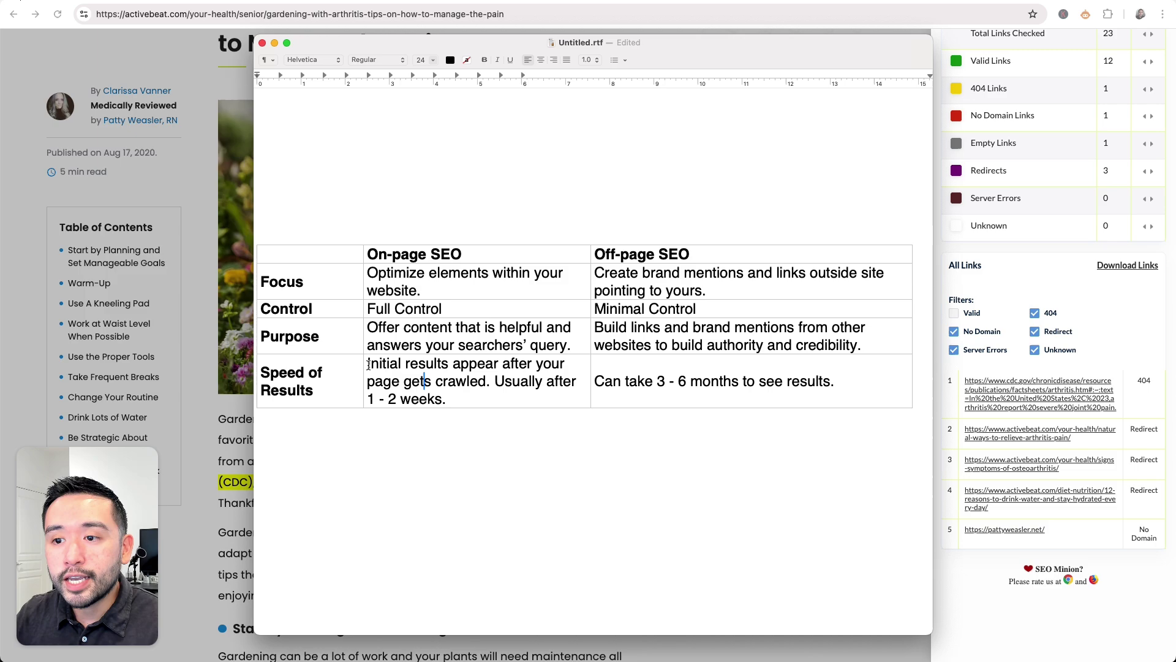
left_click_drag(368, 364, 487, 376)
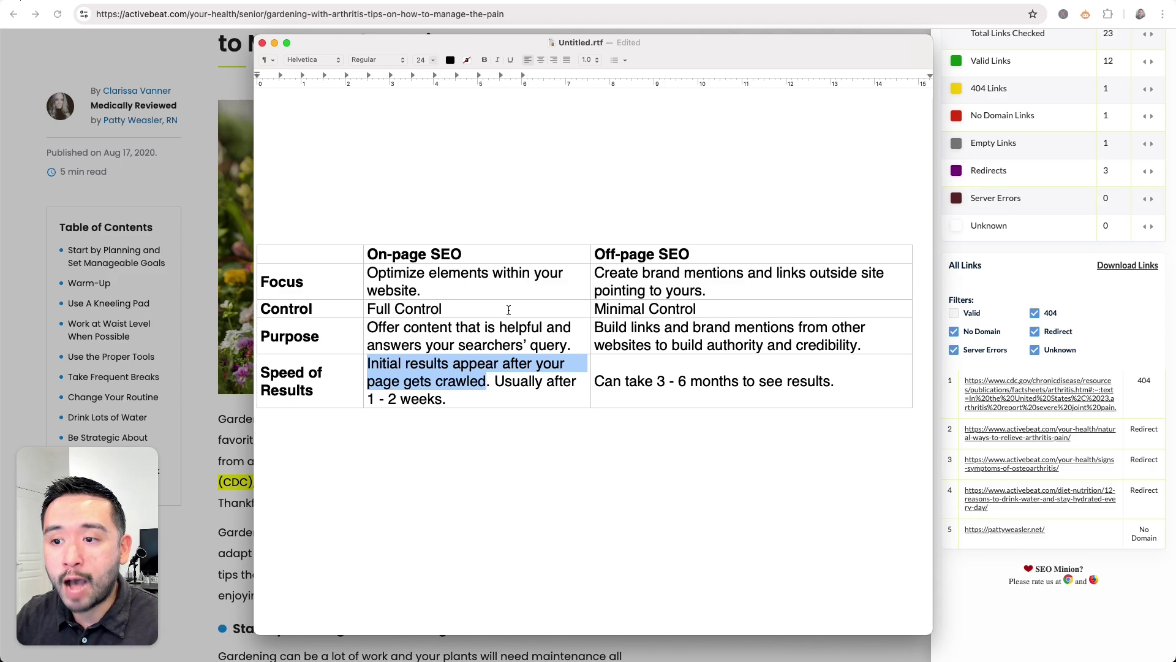
left_click_drag(497, 381, 462, 398)
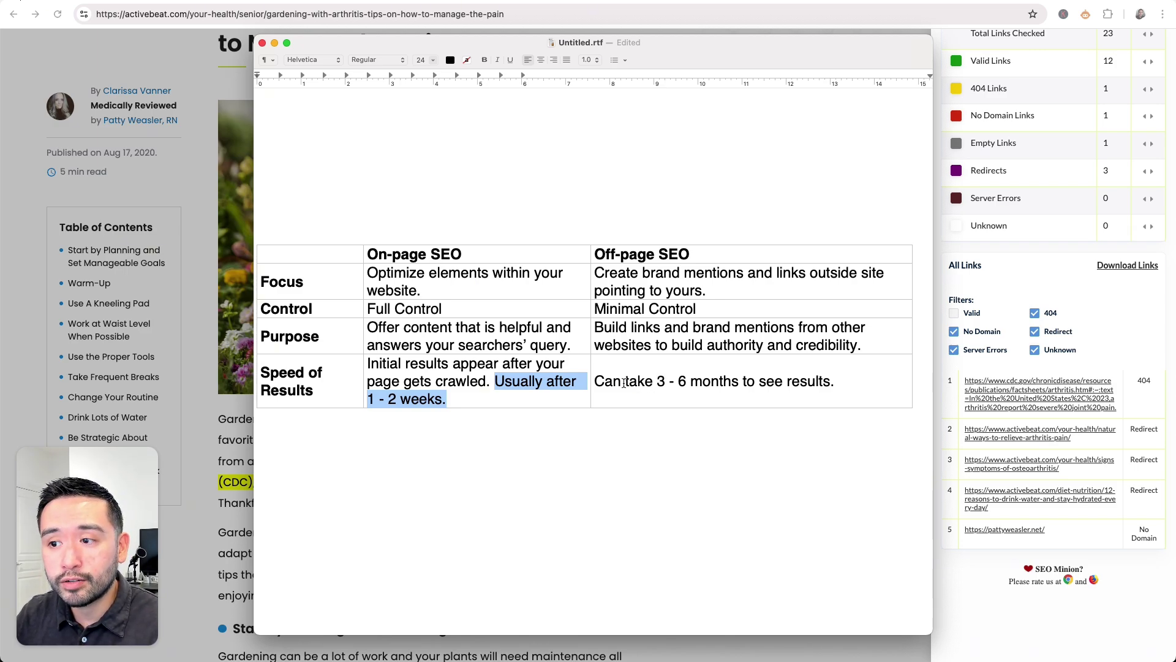
left_click_drag(603, 383, 834, 379)
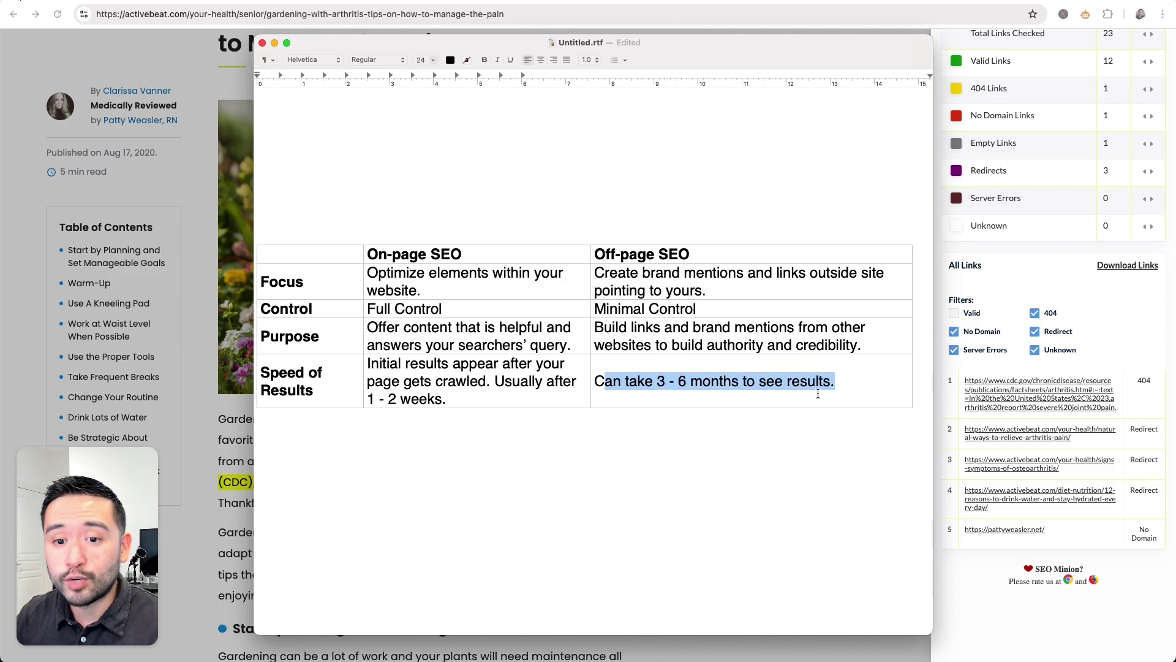